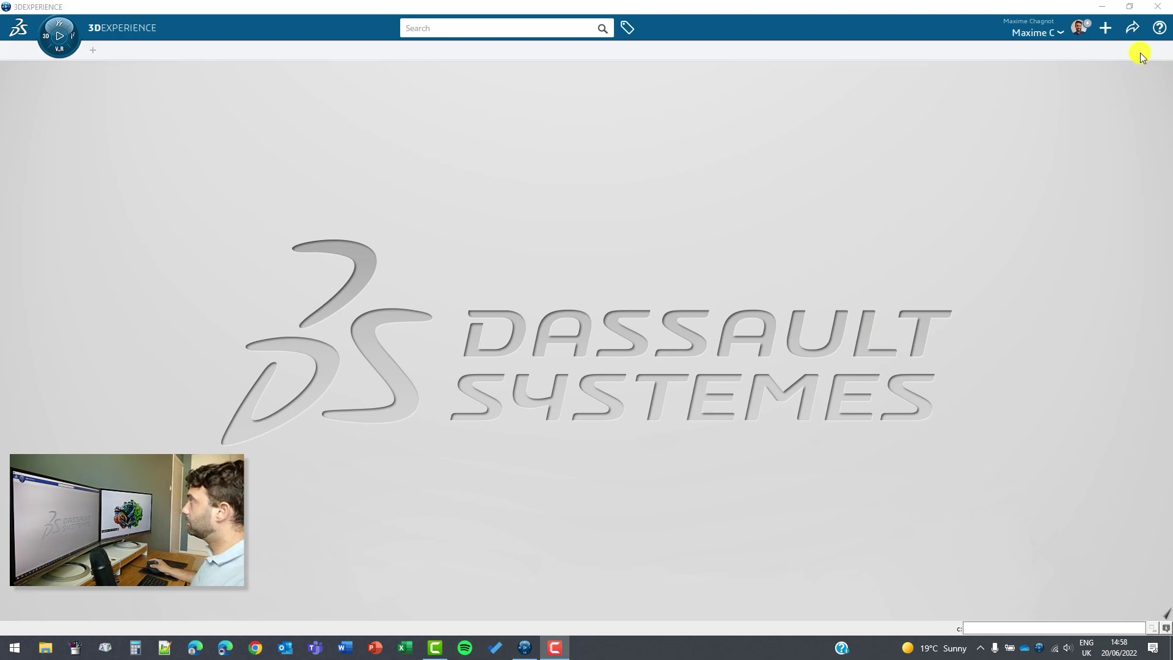
# Start a new 3D Part from the + menu for 'Pipe Surface into a Solid'.
pyautogui.click(1112, 29)
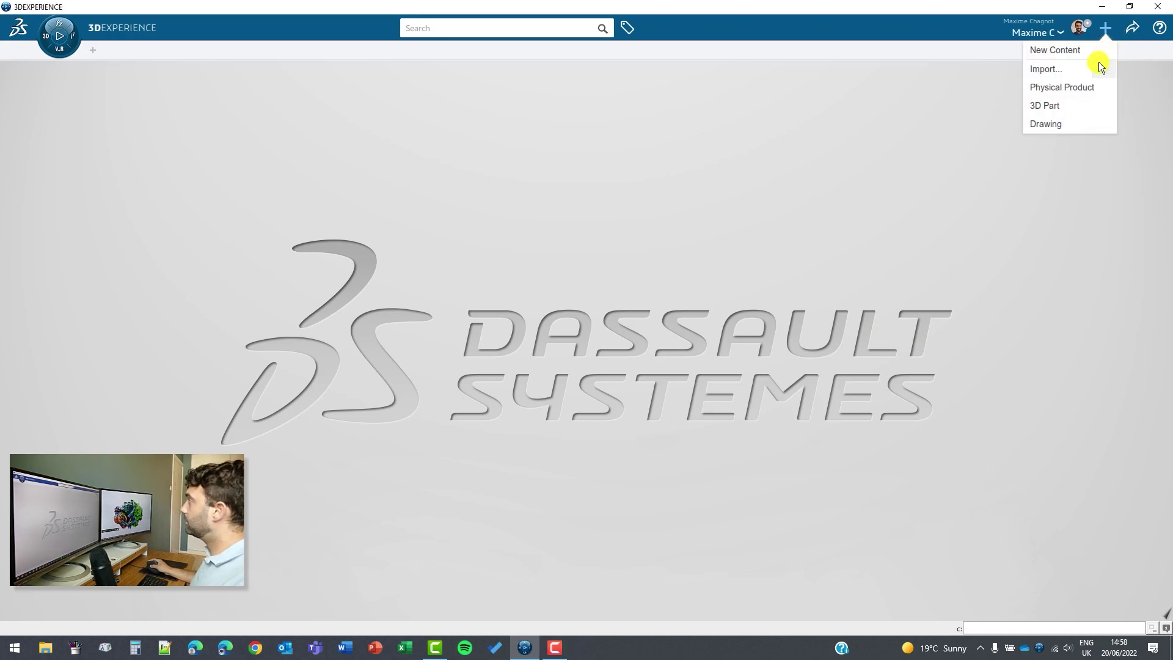
pyautogui.click(1045, 106)
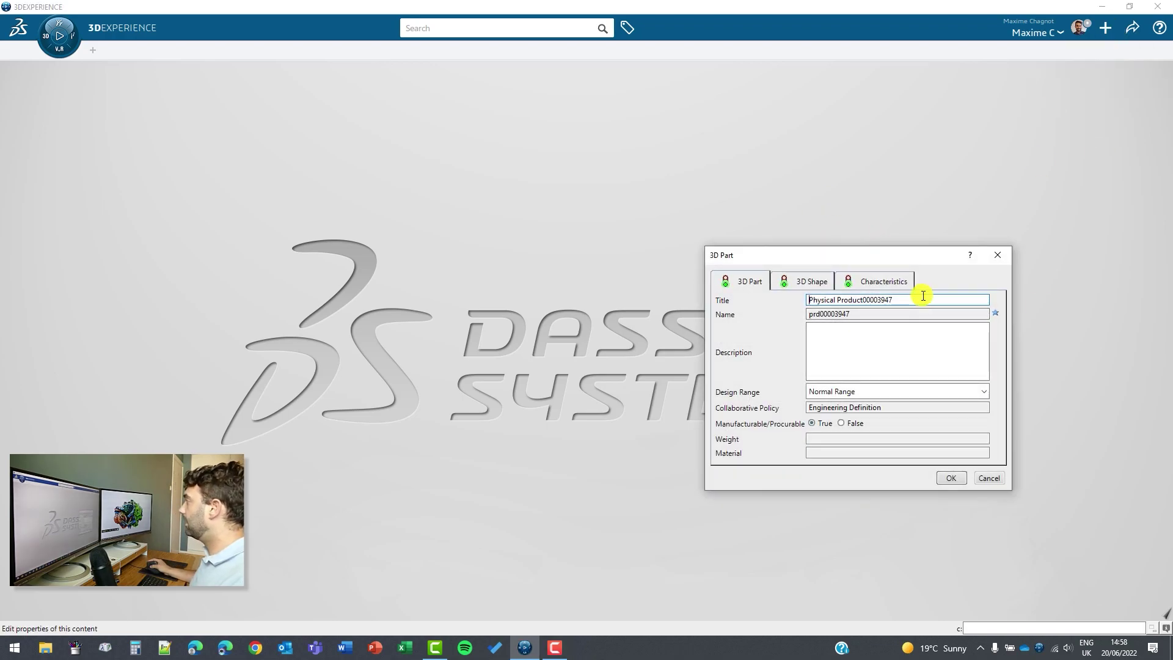
pyautogui.write('Pipe')
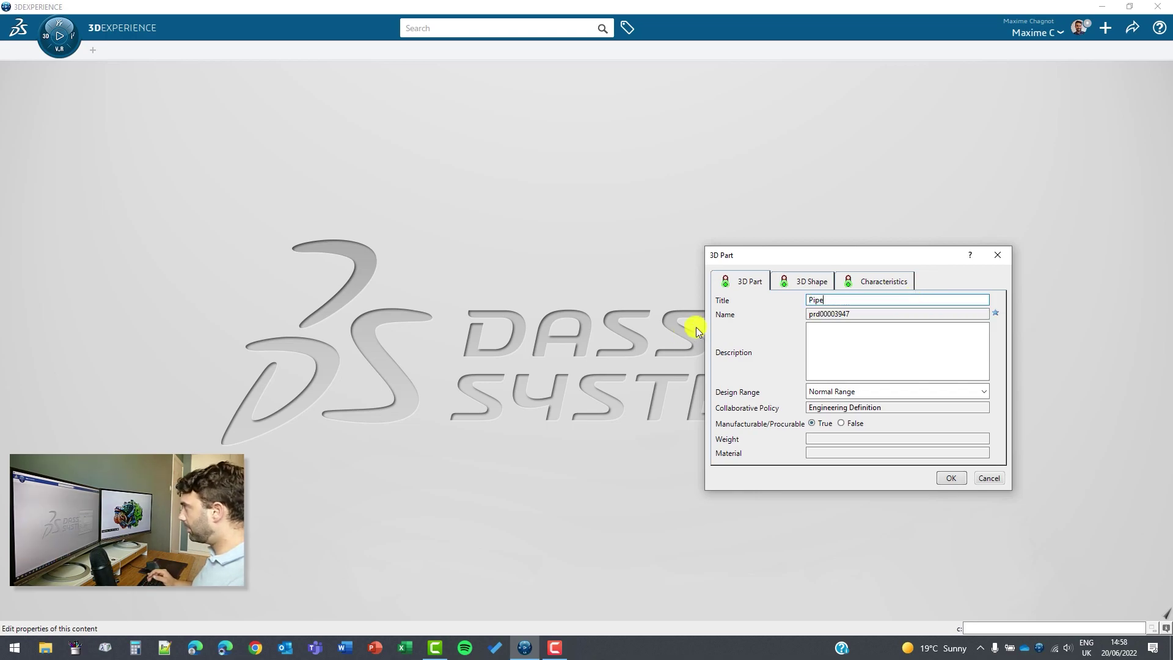
pyautogui.write(' S')
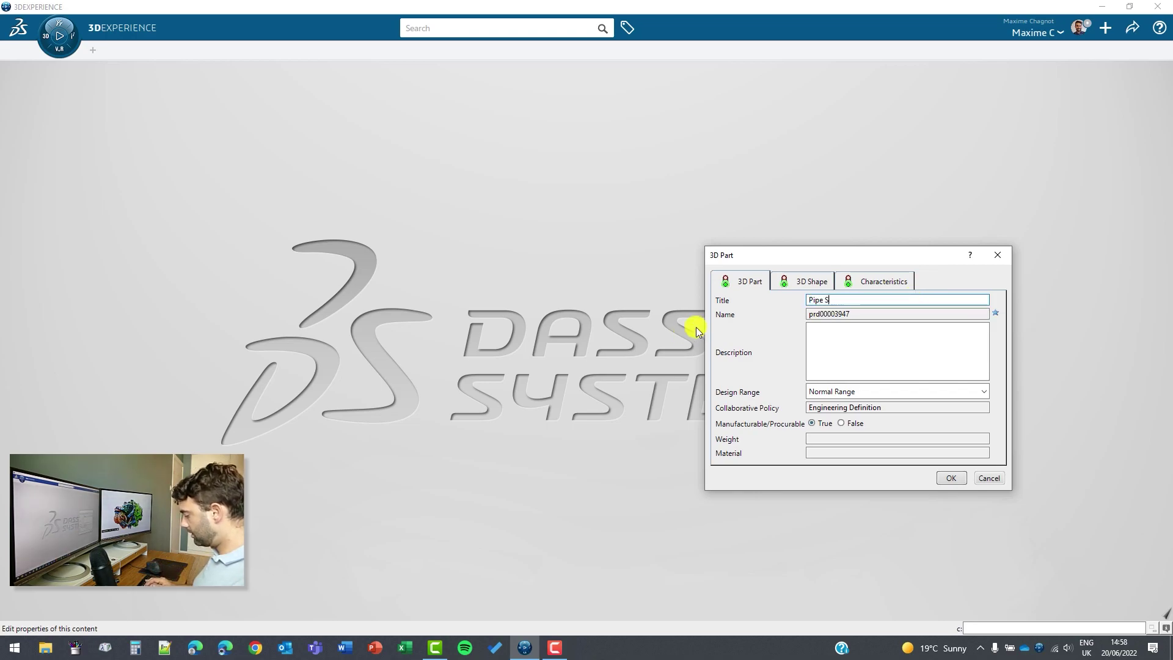
pyautogui.write('urface into ')
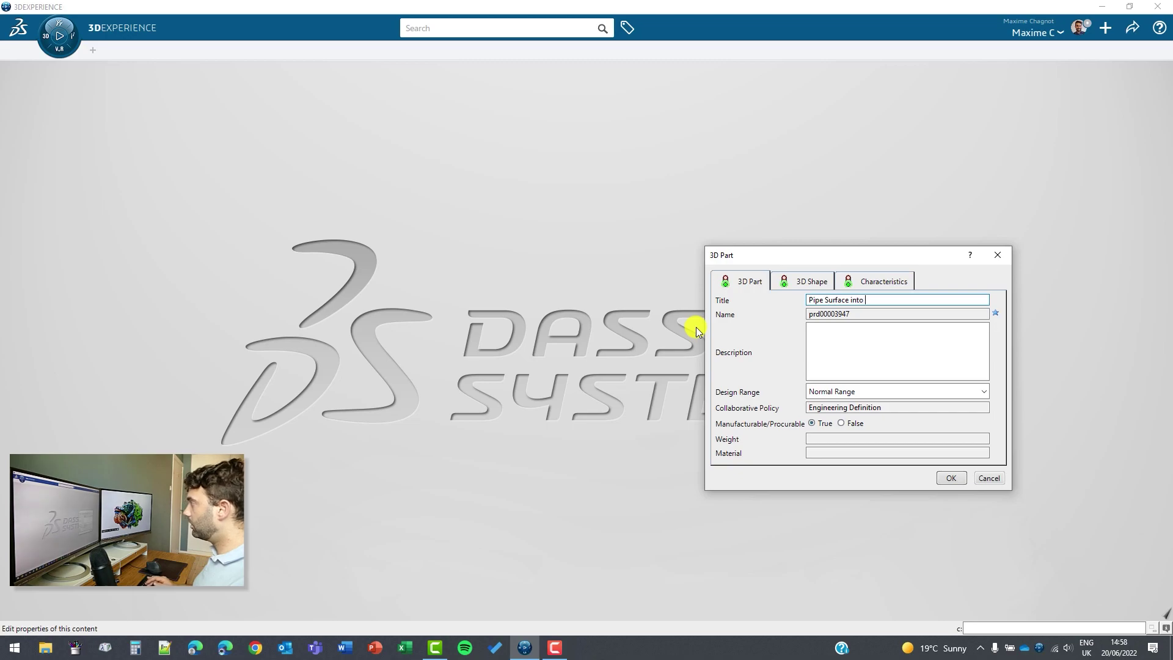
pyautogui.write('a Solid')
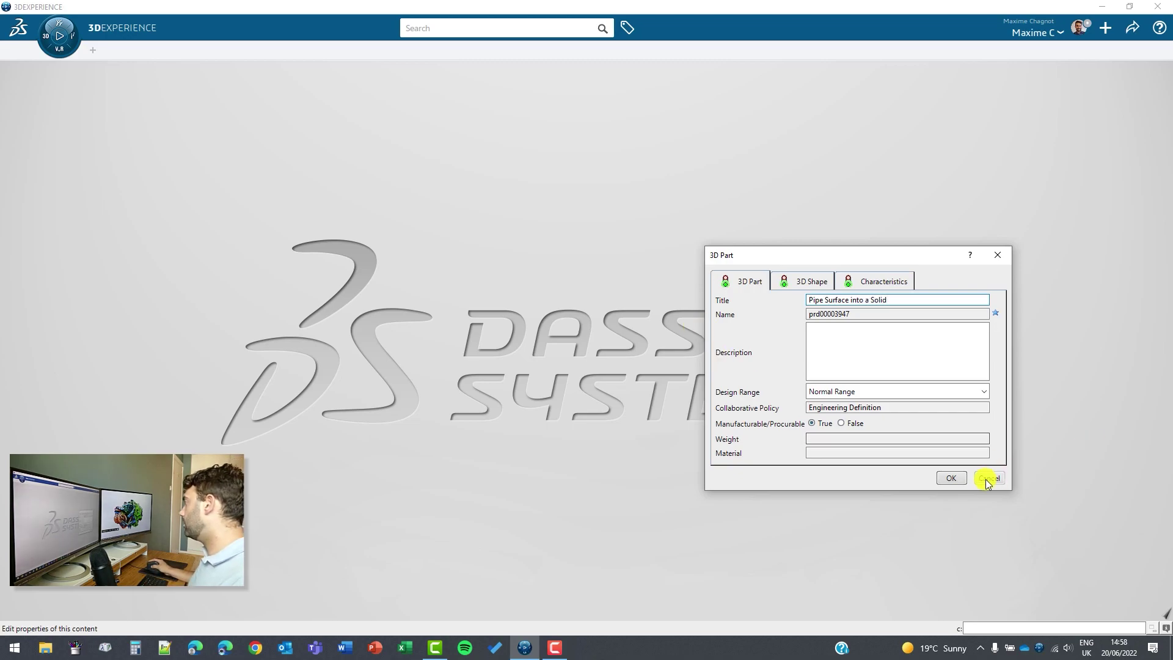
# Create the titled part and switch to Generative Shape Design.
pyautogui.click(959, 481)
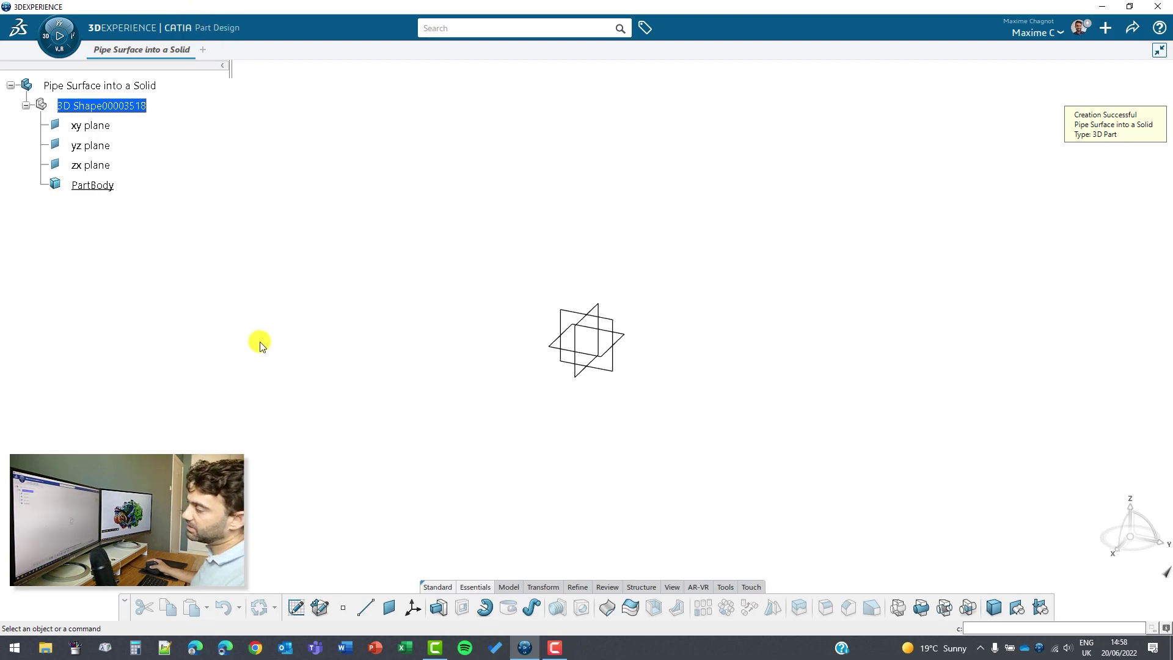
pyautogui.click(59, 35)
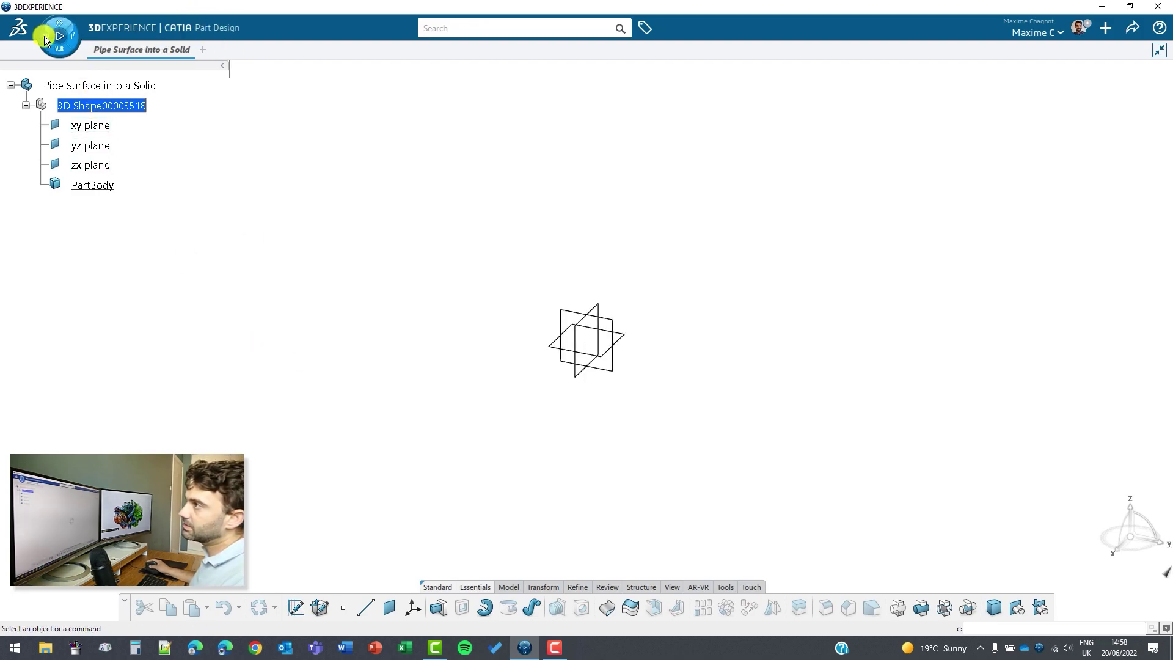
pyautogui.click(81, 246)
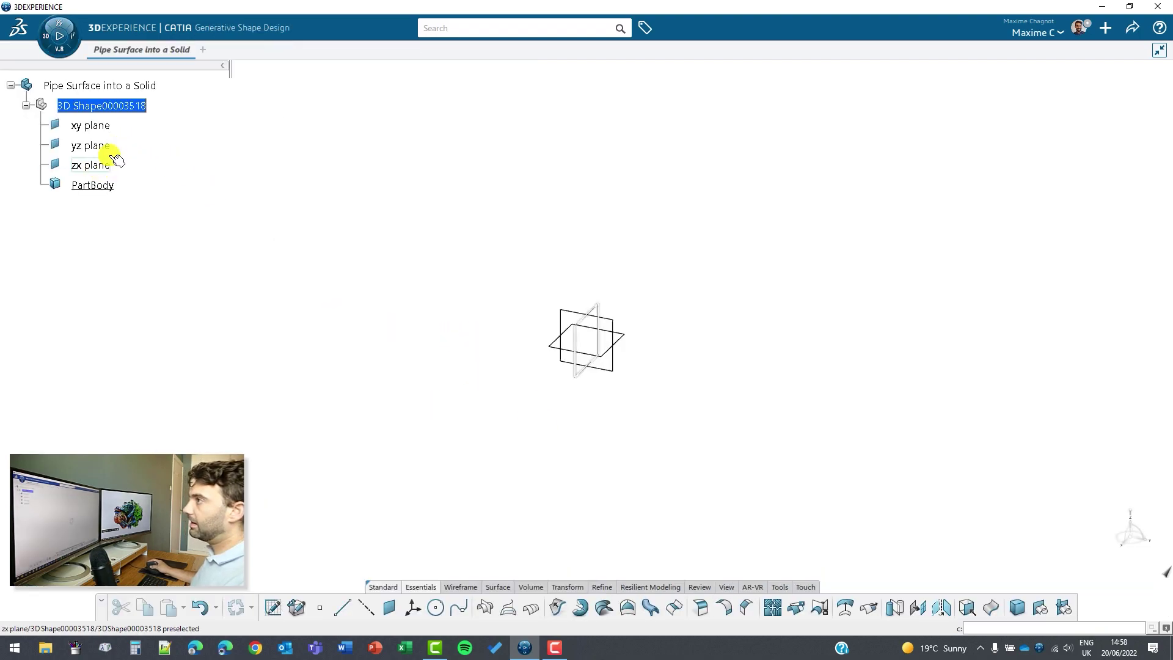
# Insert Geometrical Set.1 under the 3D shape and select the yz plane.
pyautogui.click(114, 109)
pyautogui.click(170, 77)
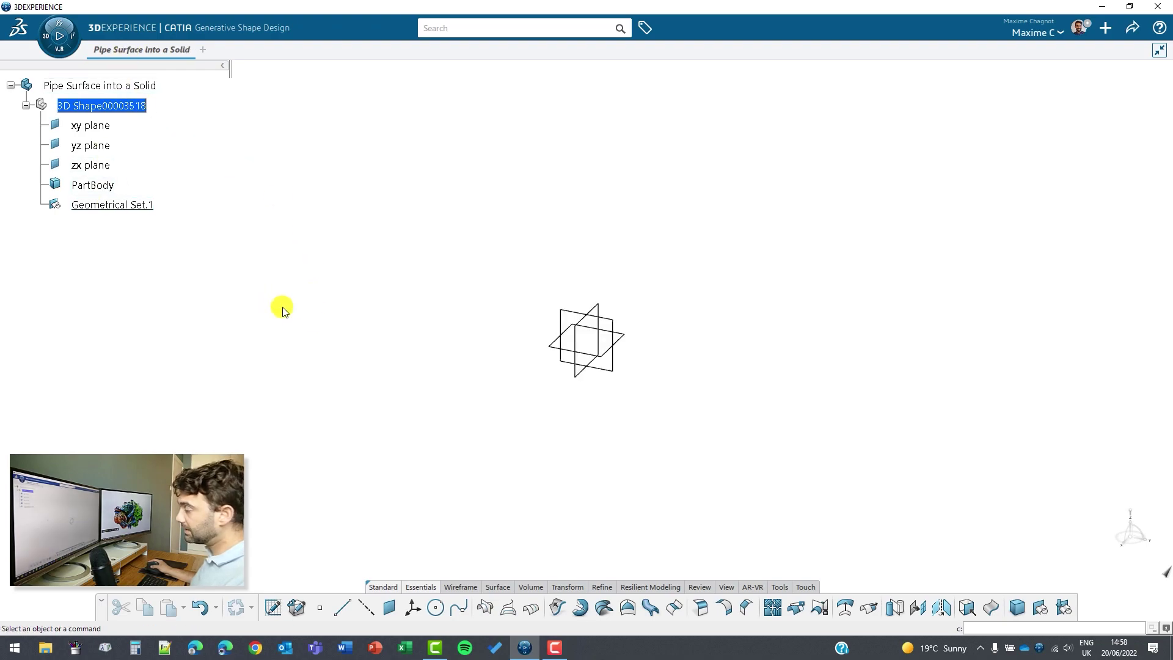
pyautogui.click(613, 372)
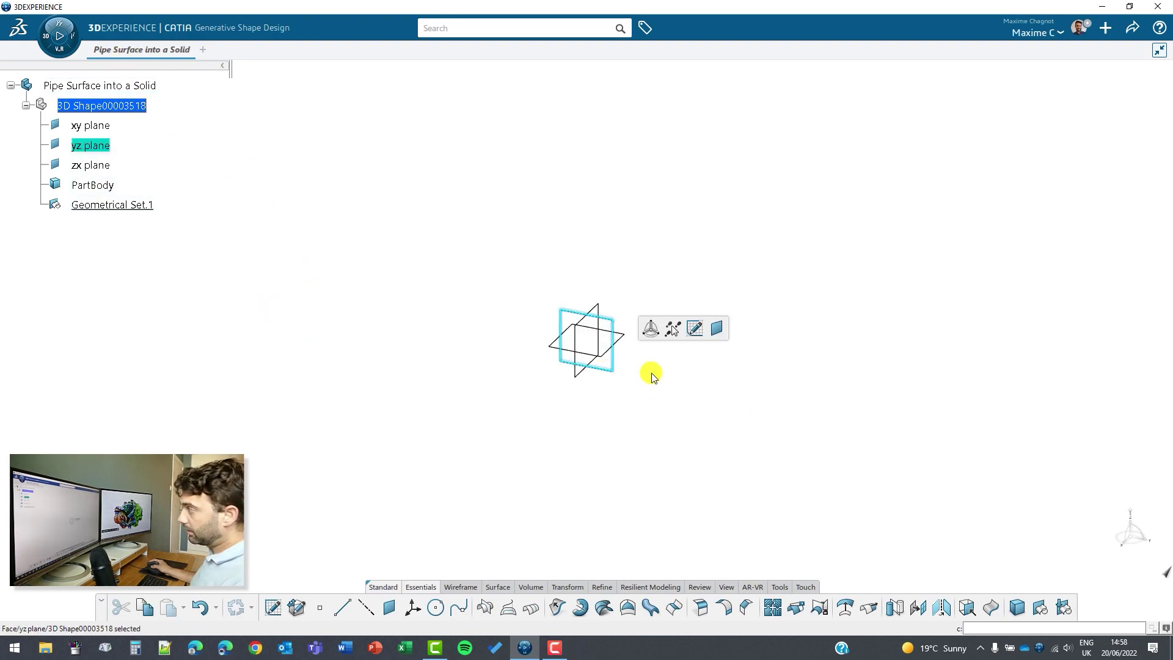
# On the yz plane, draw a wavy four-point spline left to right, then exit to 3D.
pyautogui.click(699, 330)
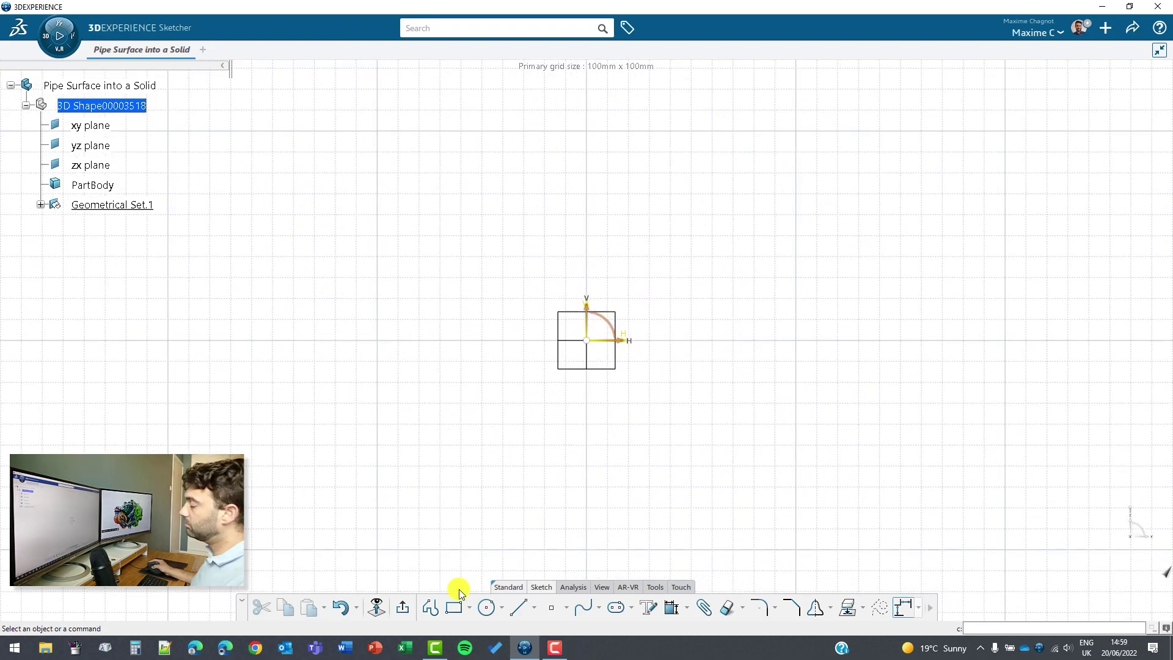
pyautogui.moveTo(597, 423); pyautogui.dragTo(470, 532, button='middle')
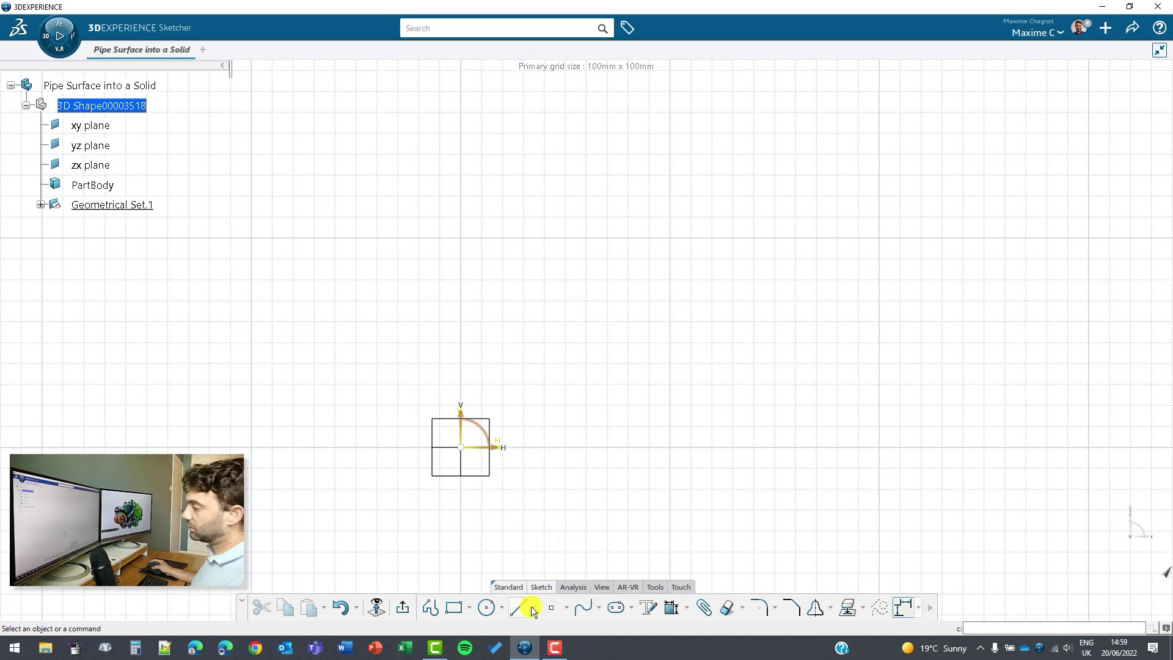
pyautogui.click(585, 607)
pyautogui.click(185, 381)
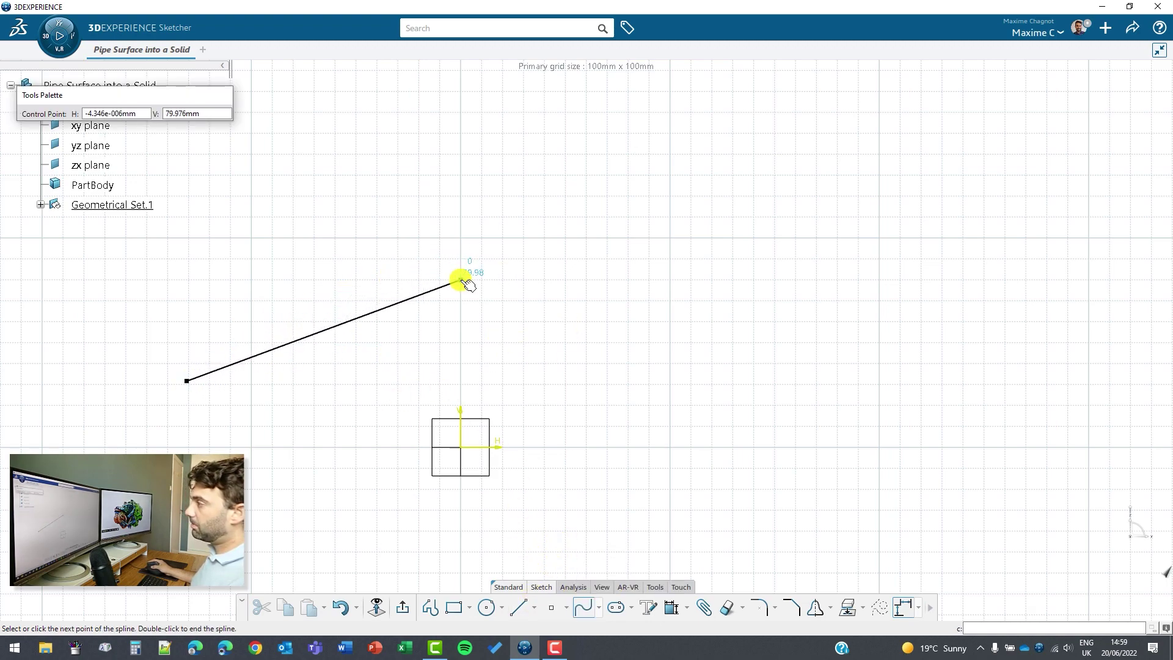
pyautogui.click(461, 280)
pyautogui.click(696, 376)
pyautogui.click(933, 303)
pyautogui.press('Escape')
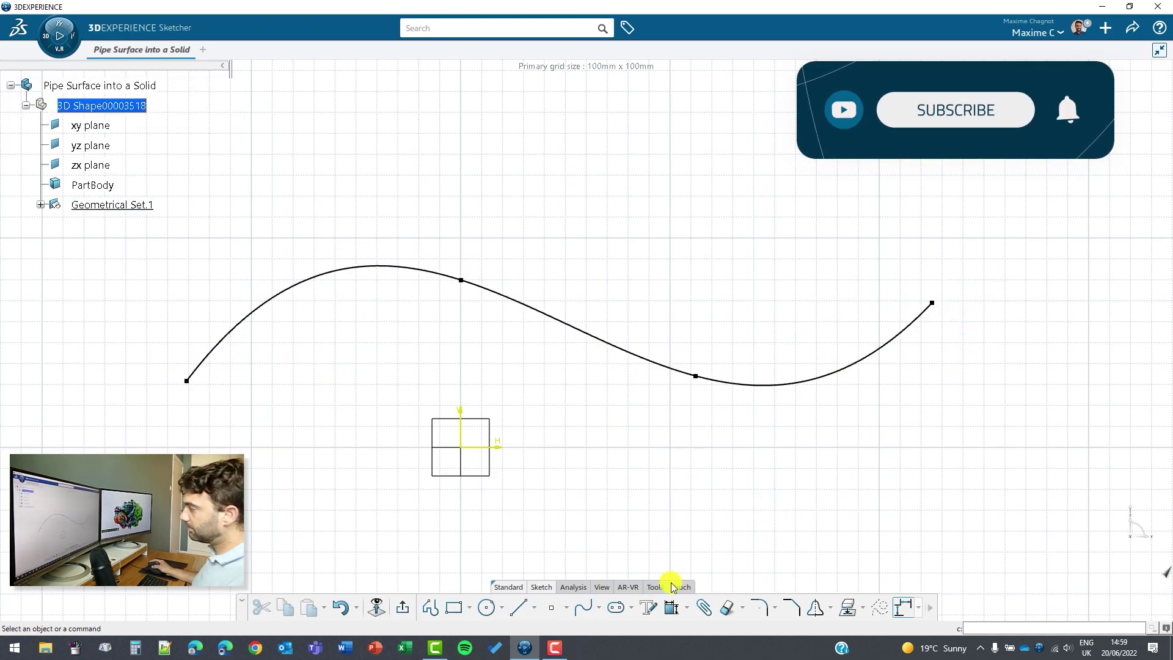
pyautogui.doubleClick(567, 464)
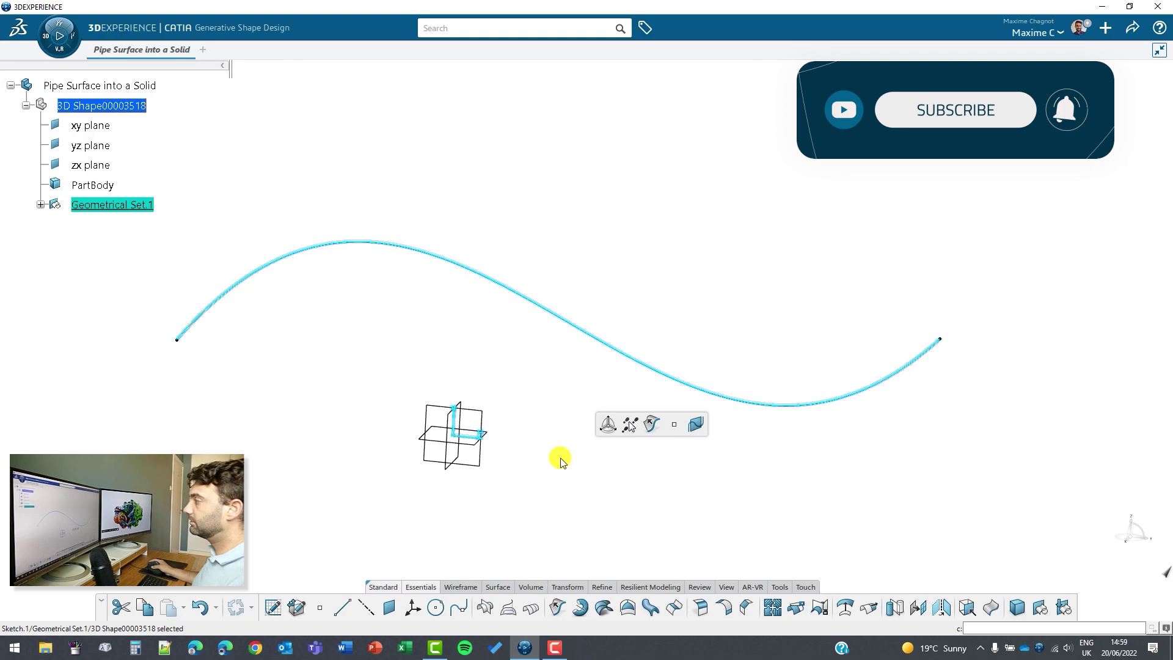
# Create Plane.1 normal to the Sketch.1 spline.
pyautogui.click(41, 204)
pyautogui.click(364, 318)
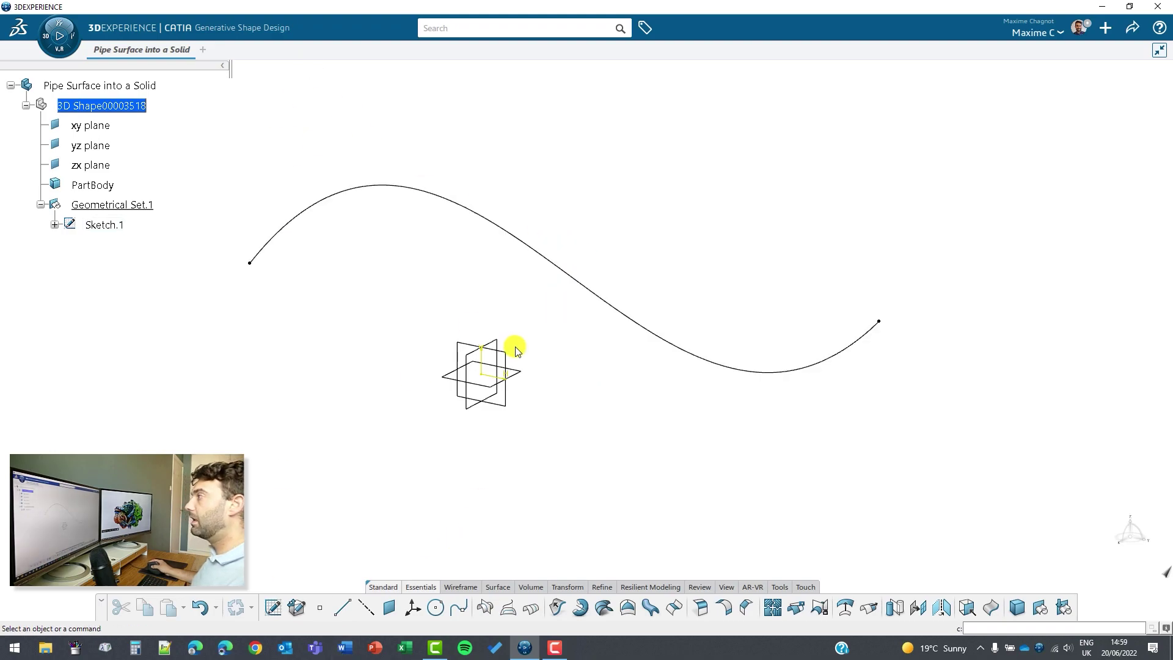
pyautogui.moveTo(515, 350); pyautogui.dragTo(461, 296, button='middle')
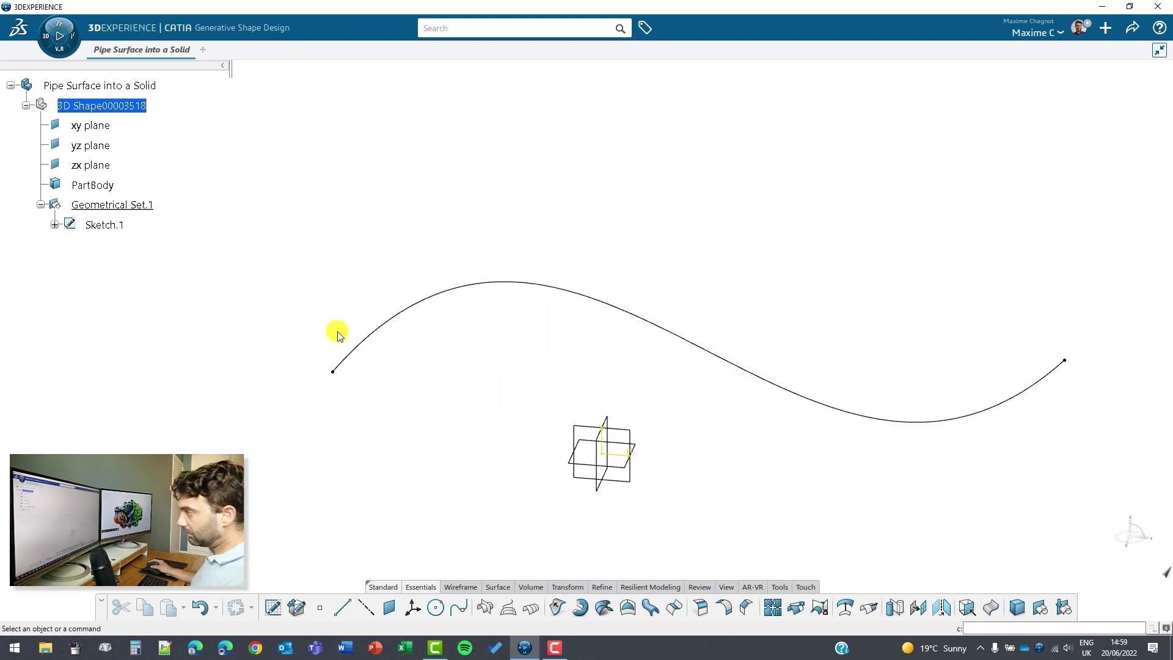
pyautogui.click(386, 609)
pyautogui.click(480, 283)
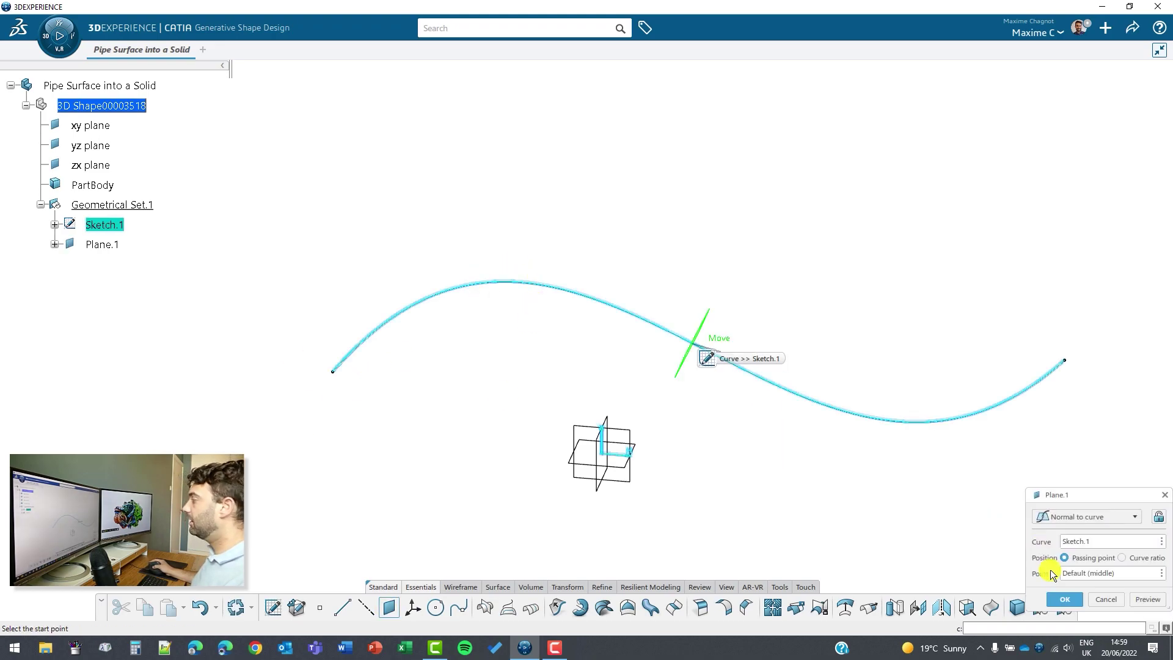
pyautogui.click(1069, 603)
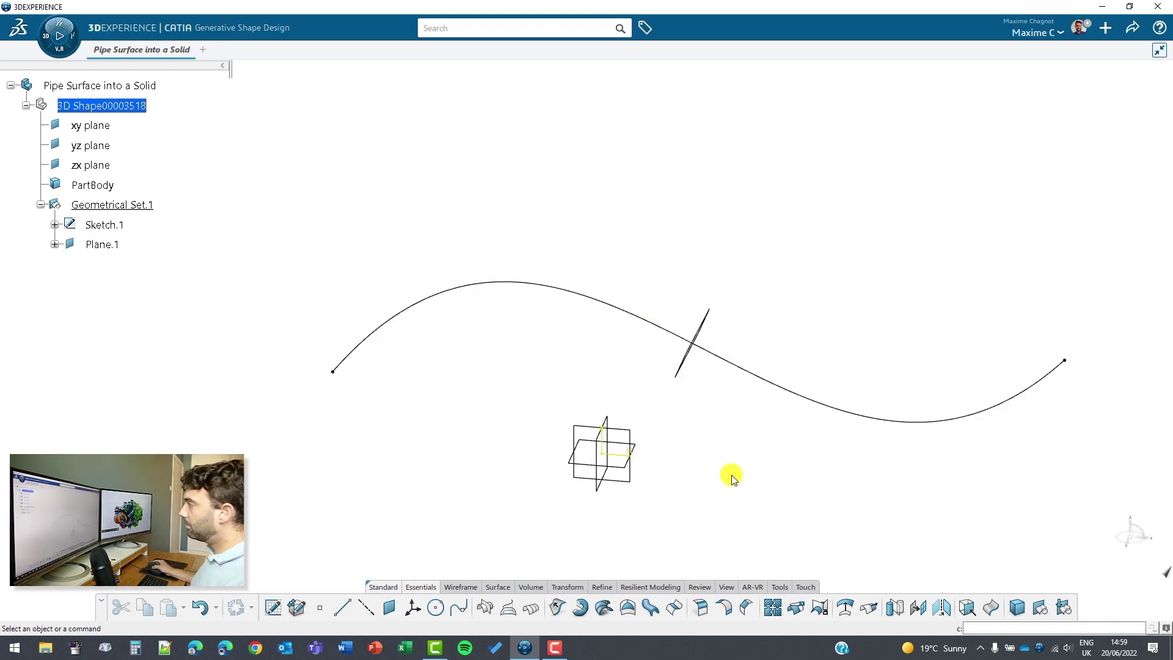
# Delete Plane.1, leaving only Sketch.1 in the geometrical set.
pyautogui.moveTo(734, 473)
pyautogui.mouseDown(button='middle')
pyautogui.moveTo(563, 353)
pyautogui.moveTo(606, 340)
pyautogui.mouseUp(button='middle')
pyautogui.click(638, 326)
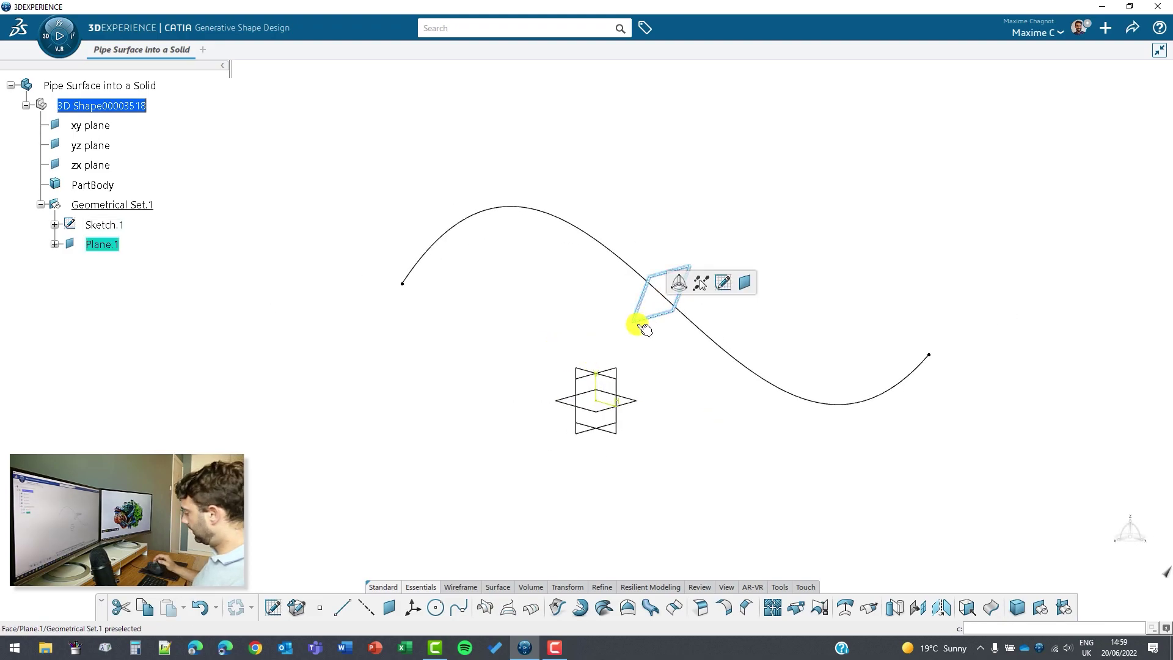
pyautogui.press('Delete')
pyautogui.click(1101, 598)
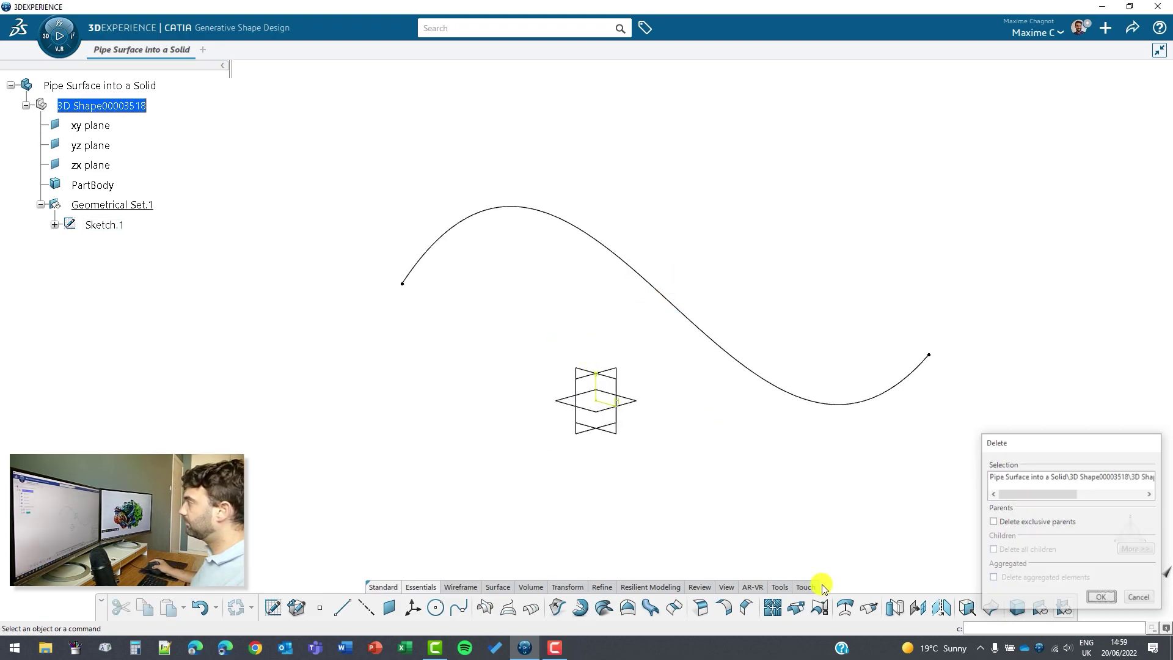
# Start a Sweep with a Circle profile using the Center and radius subtype.
pyautogui.moveTo(623, 441); pyautogui.dragTo(641, 584, button='middle')
pyautogui.click(662, 608)
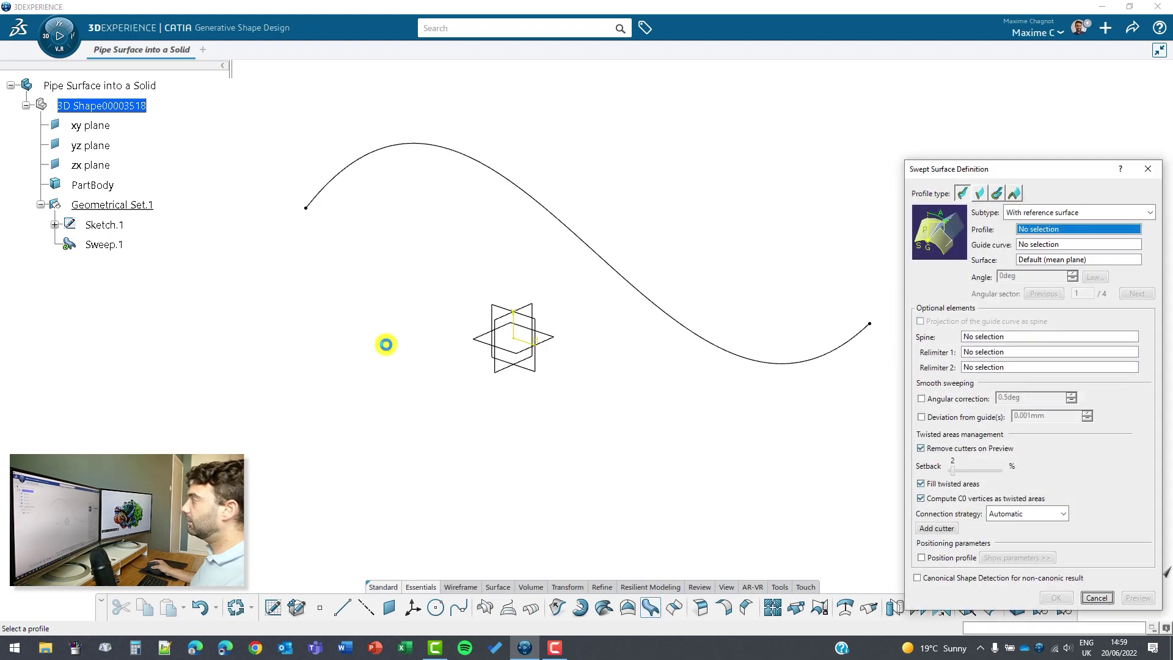
pyautogui.moveTo(386, 343); pyautogui.dragTo(477, 369, button='middle')
pyautogui.moveTo(1026, 171); pyautogui.dragTo(984, 131)
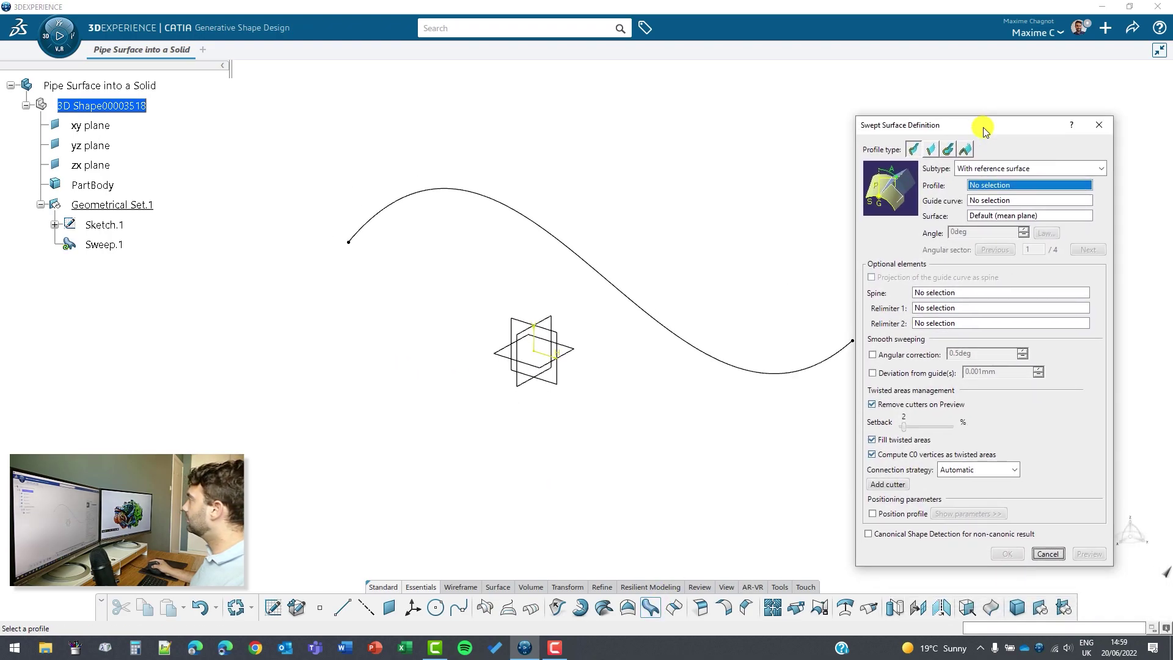
pyautogui.click(950, 150)
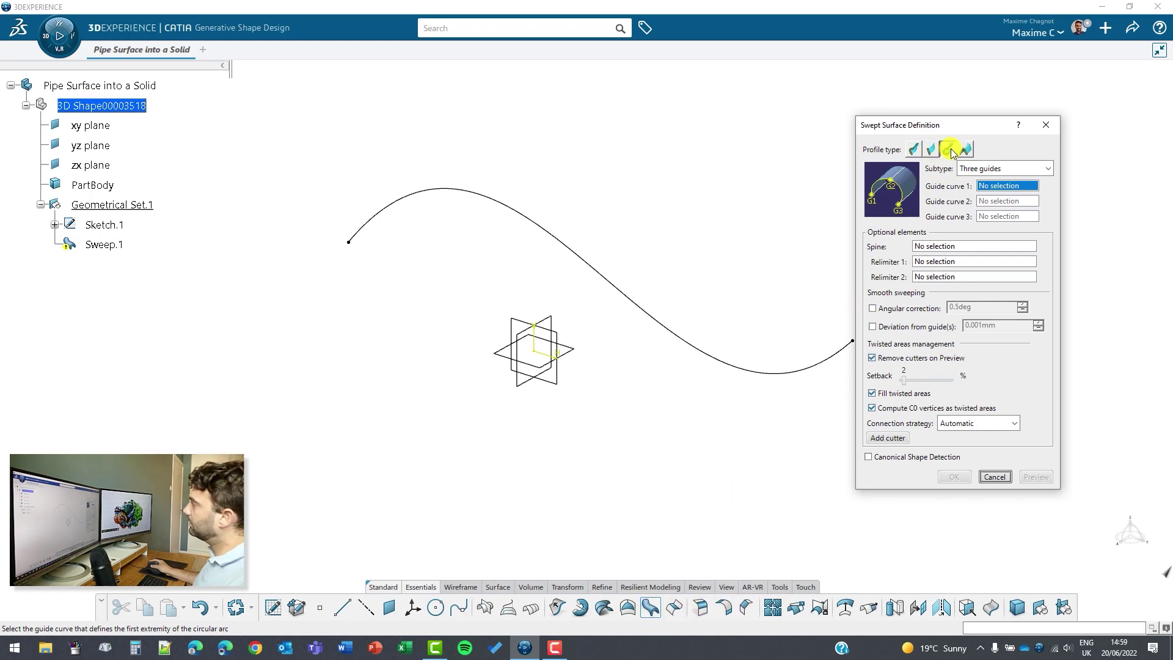
pyautogui.click(1036, 170)
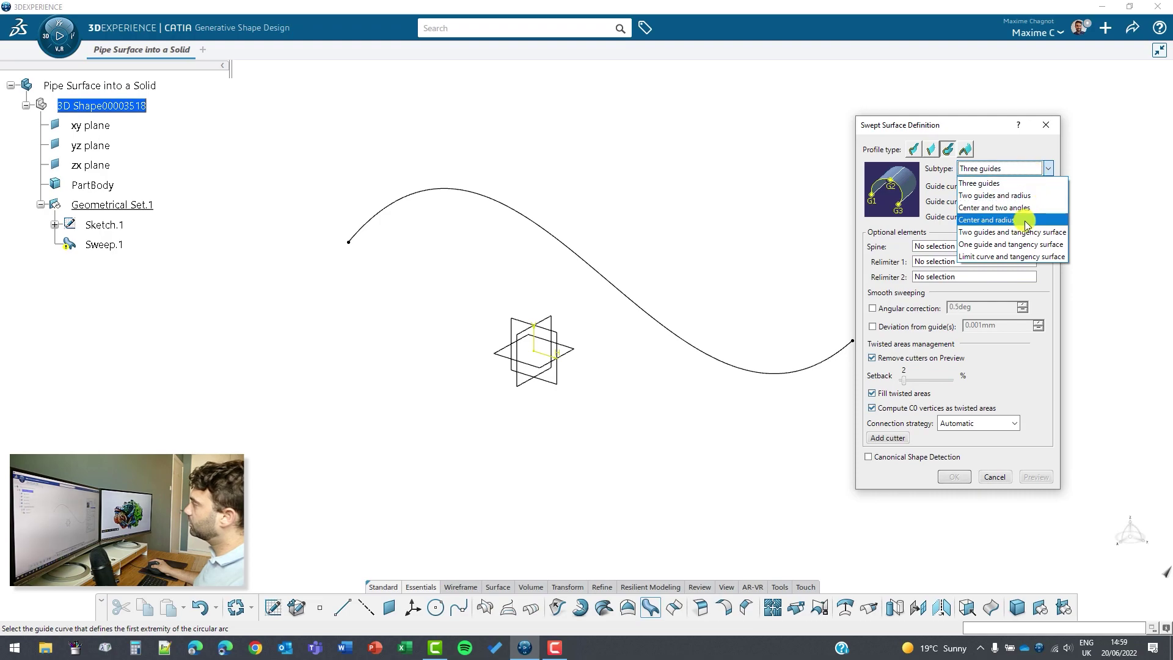
pyautogui.click(992, 220)
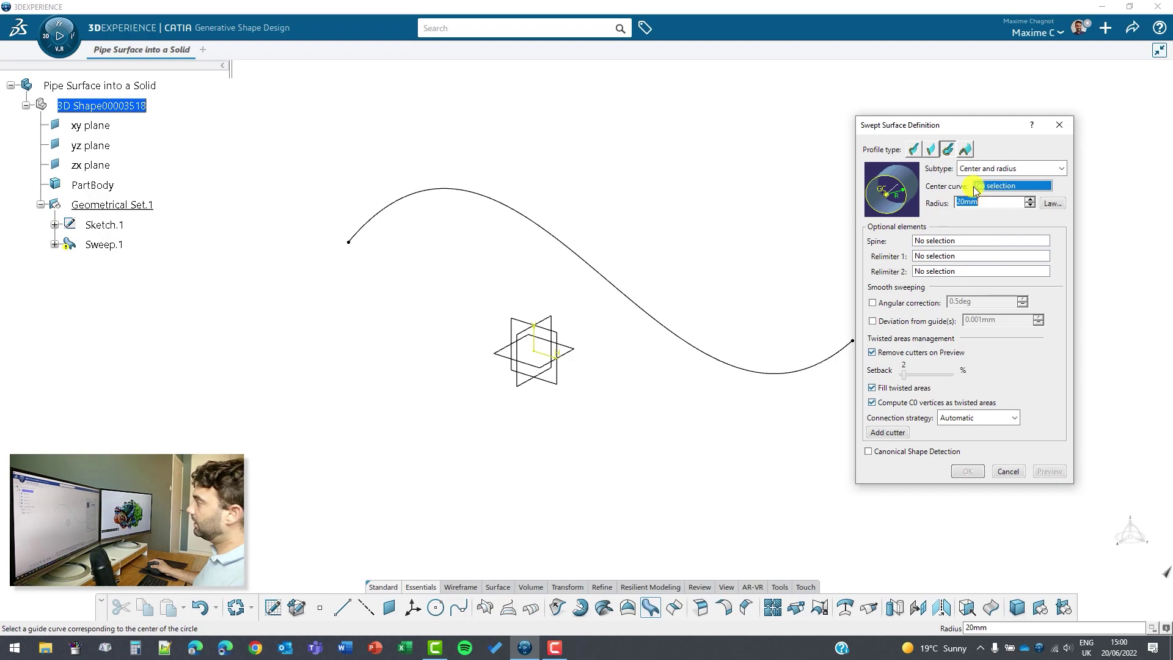
# Use Sketch.1 as the center curve and preview the 20 mm radius tube.
pyautogui.click(588, 261)
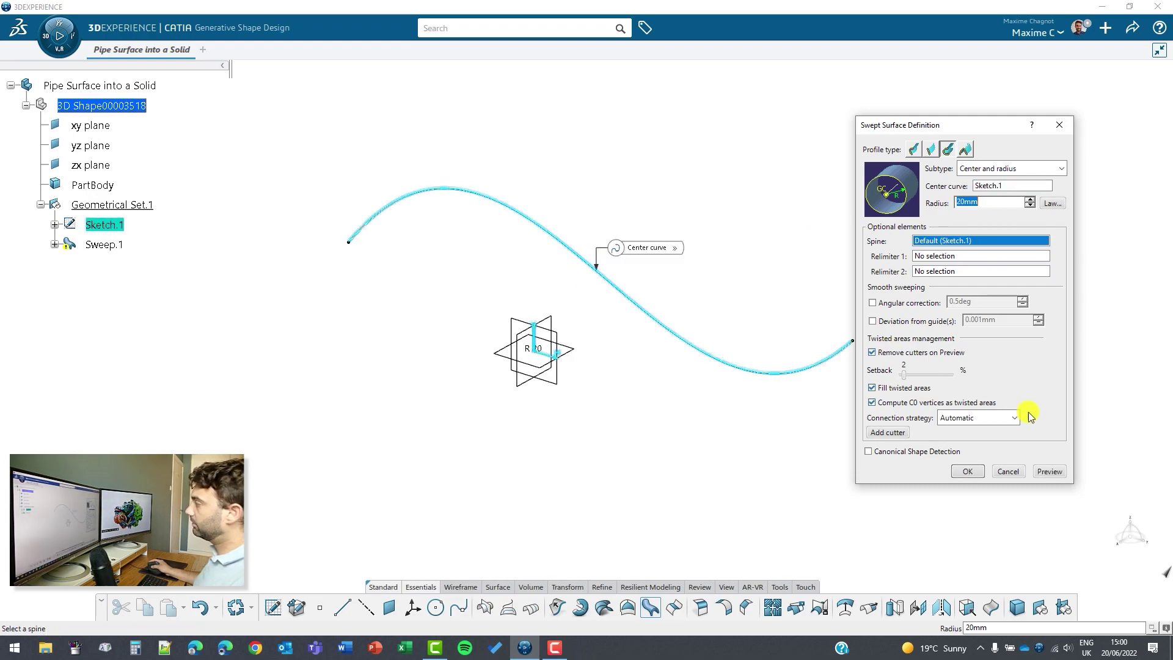
pyautogui.click(1043, 473)
pyautogui.moveTo(968, 128); pyautogui.dragTo(1010, 132)
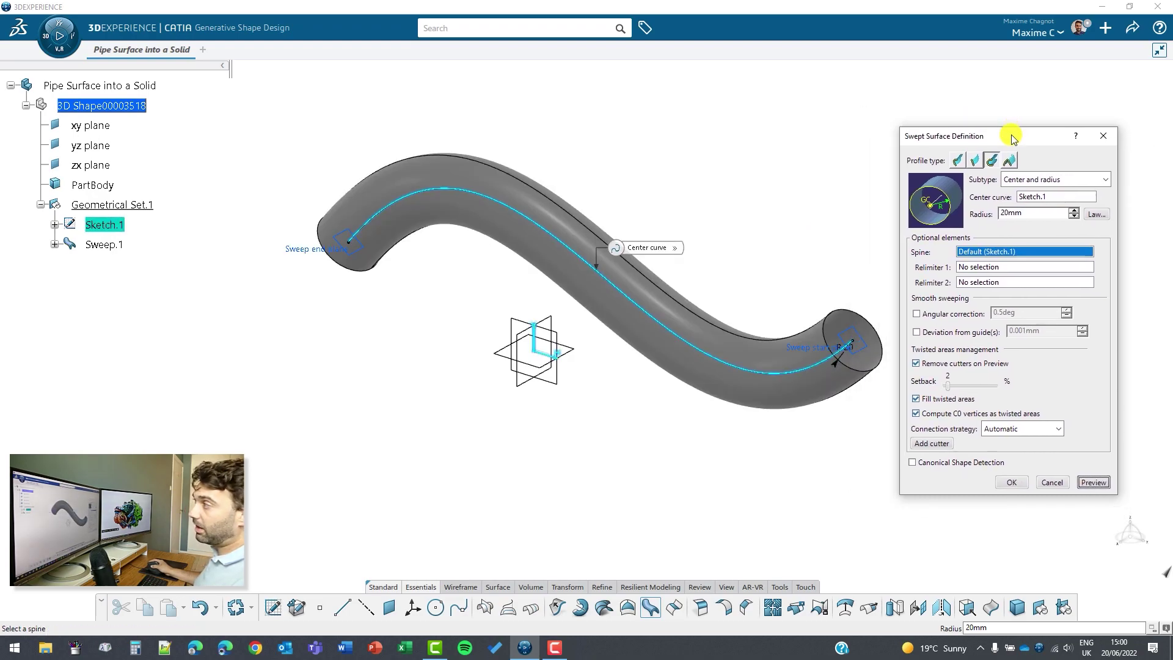
pyautogui.moveTo(753, 273); pyautogui.dragTo(745, 286, button='middle')
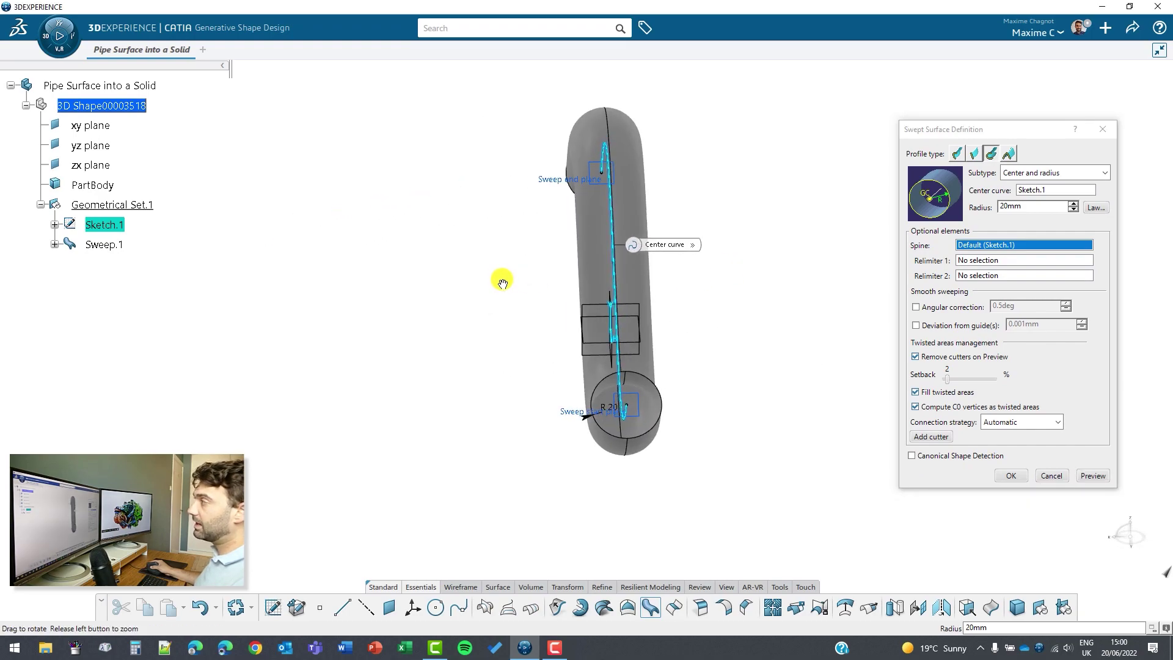
pyautogui.click(1096, 208)
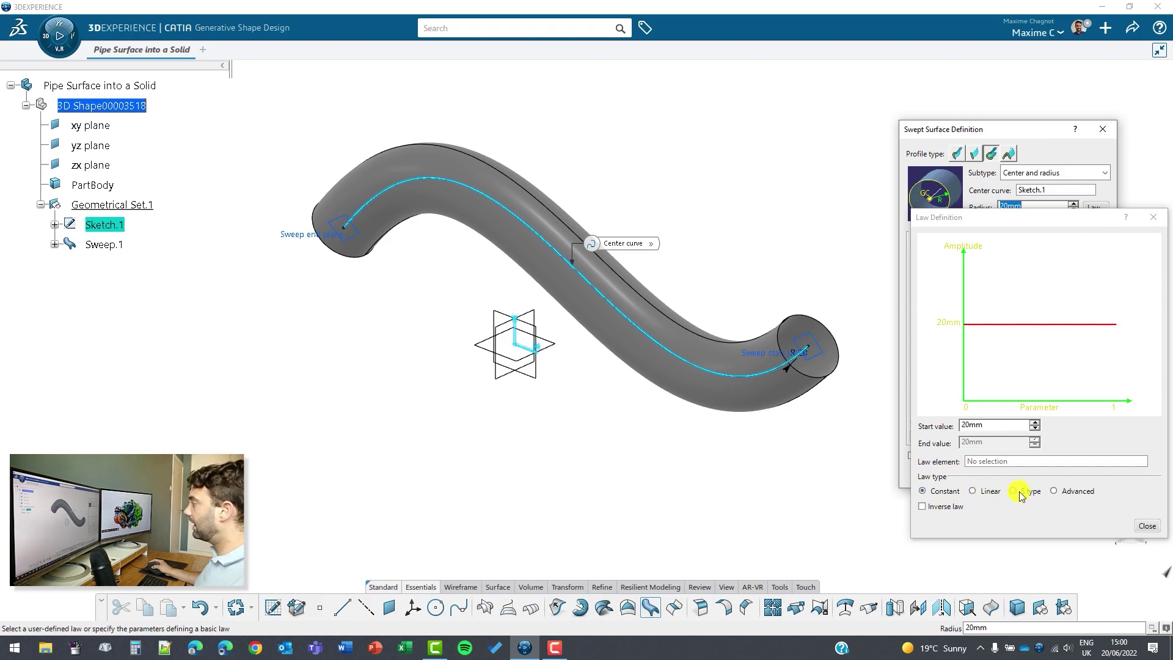
# Apply an S-type radius law from 5 mm to 20 mm and preview the taper.
pyautogui.click(1019, 495)
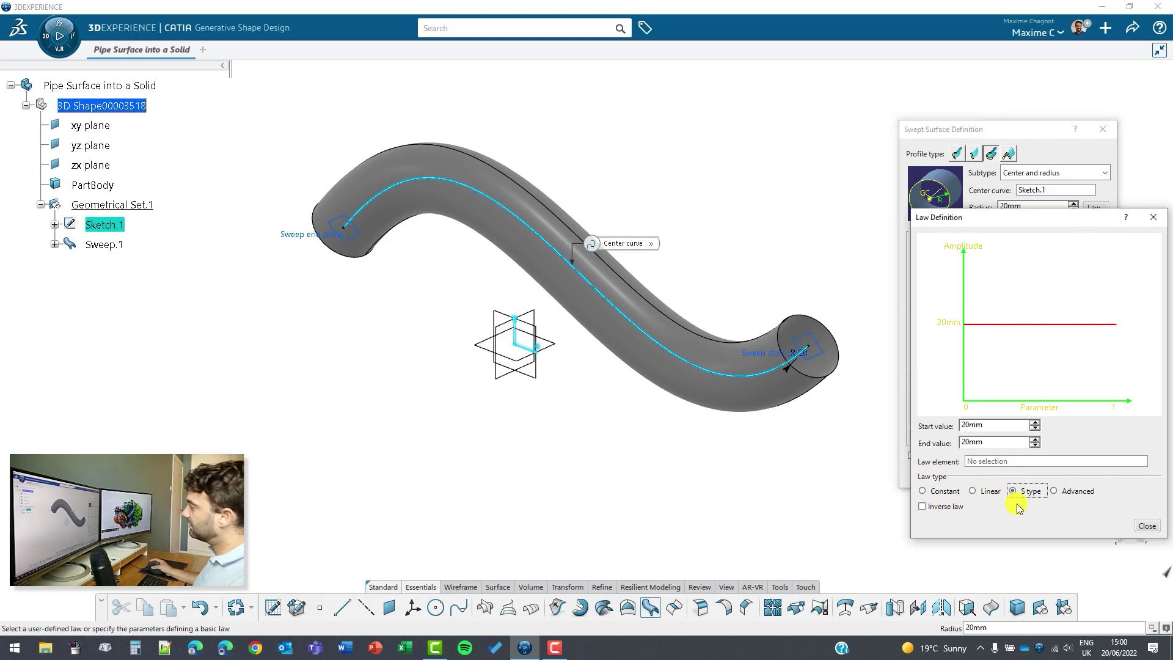
pyautogui.doubleClick(995, 425)
pyautogui.write('5')
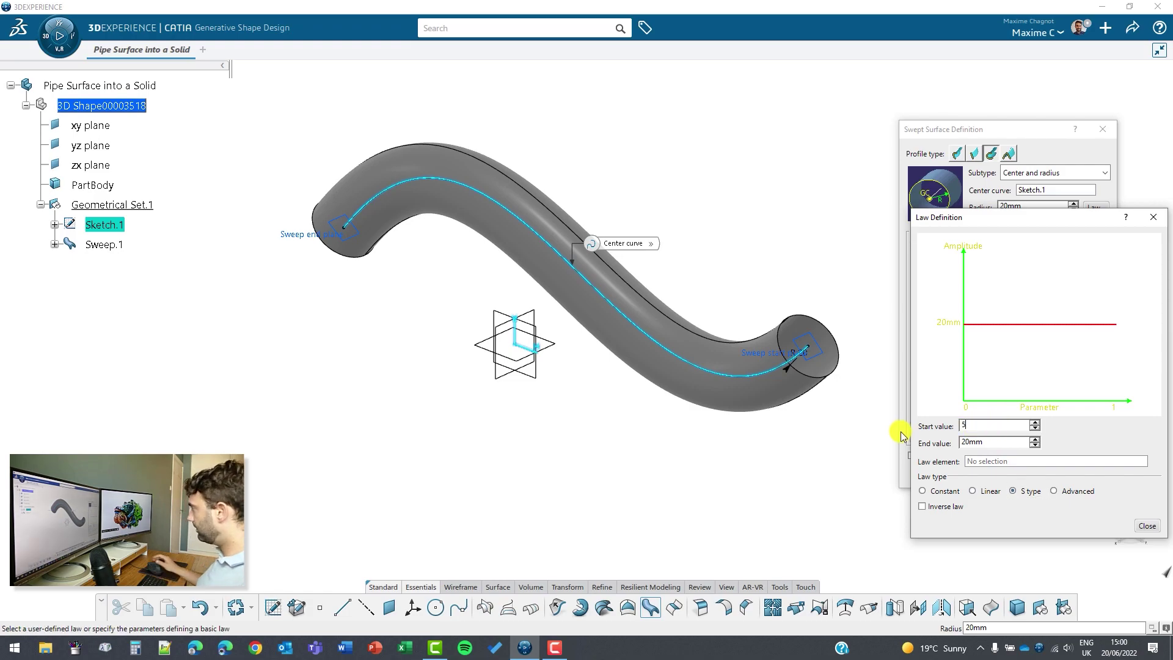
pyautogui.press('Tab')
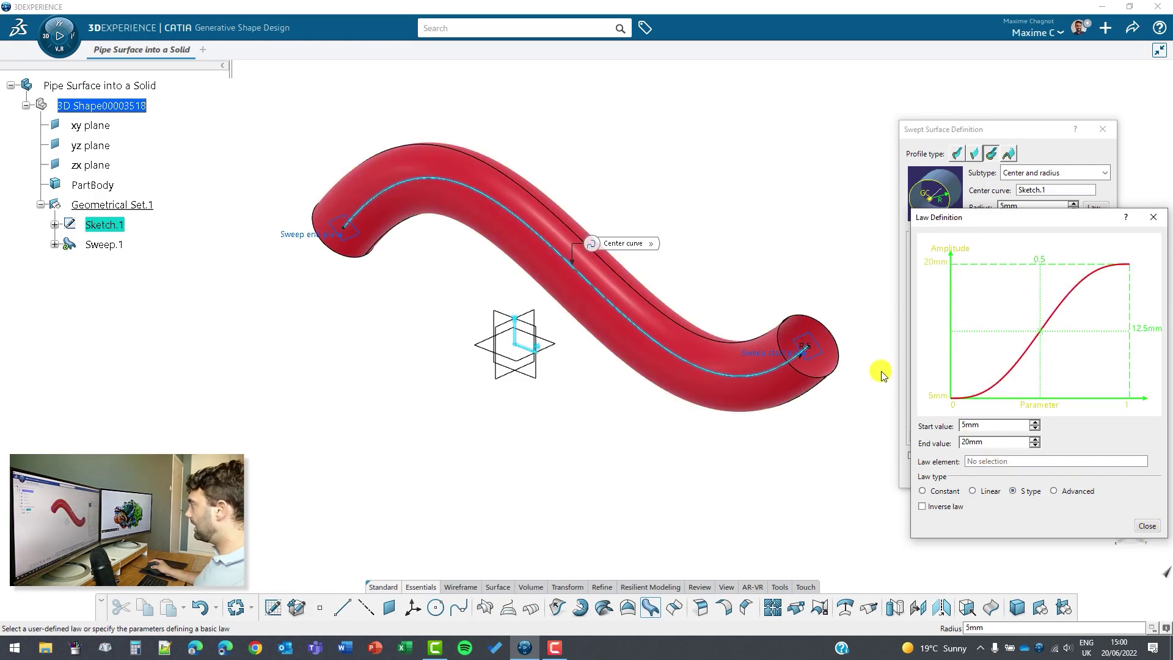
pyautogui.click(1146, 526)
pyautogui.click(1093, 475)
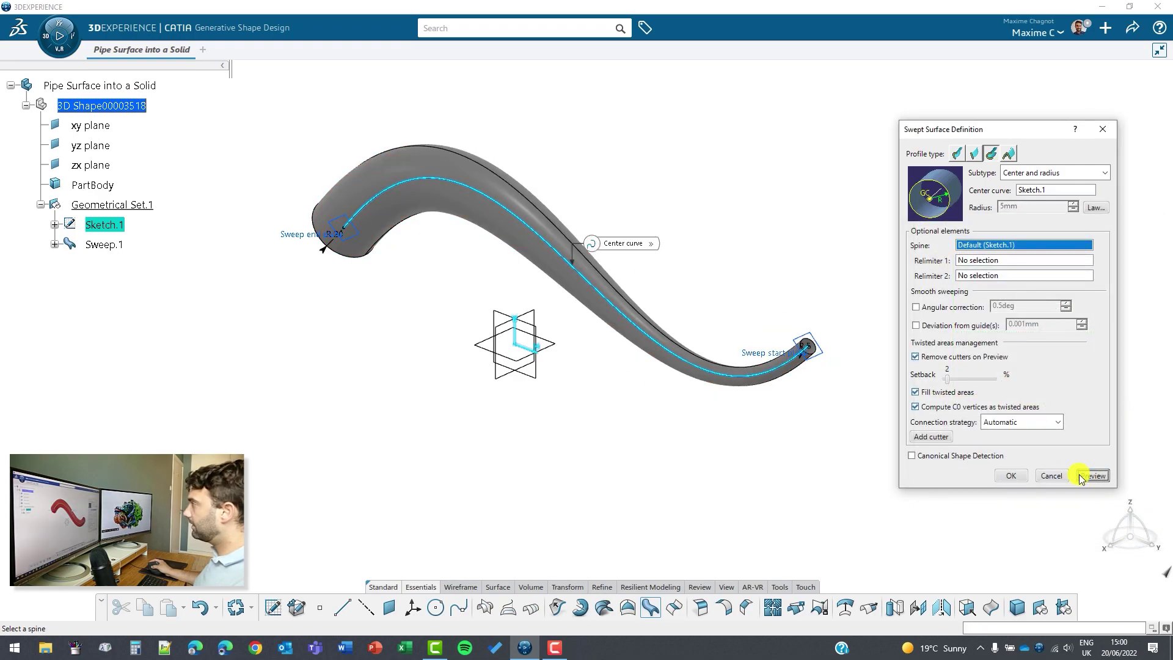
pyautogui.scroll(2, 817, 341)
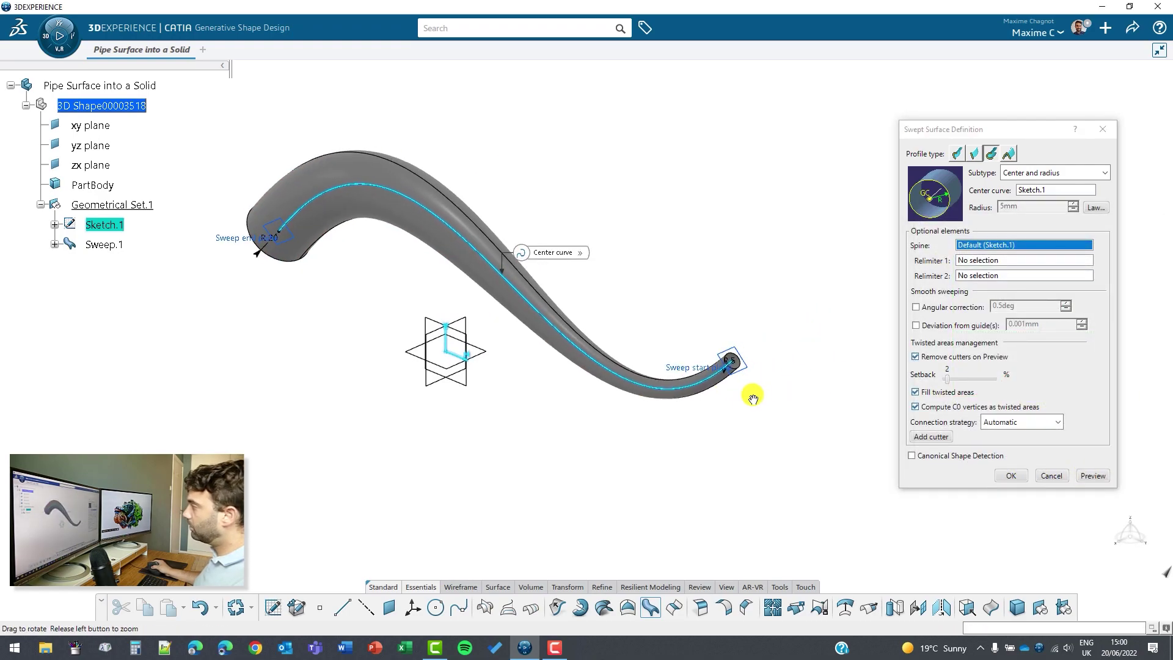
pyautogui.scroll(3, 752, 396)
pyautogui.scroll(-2, 688, 477)
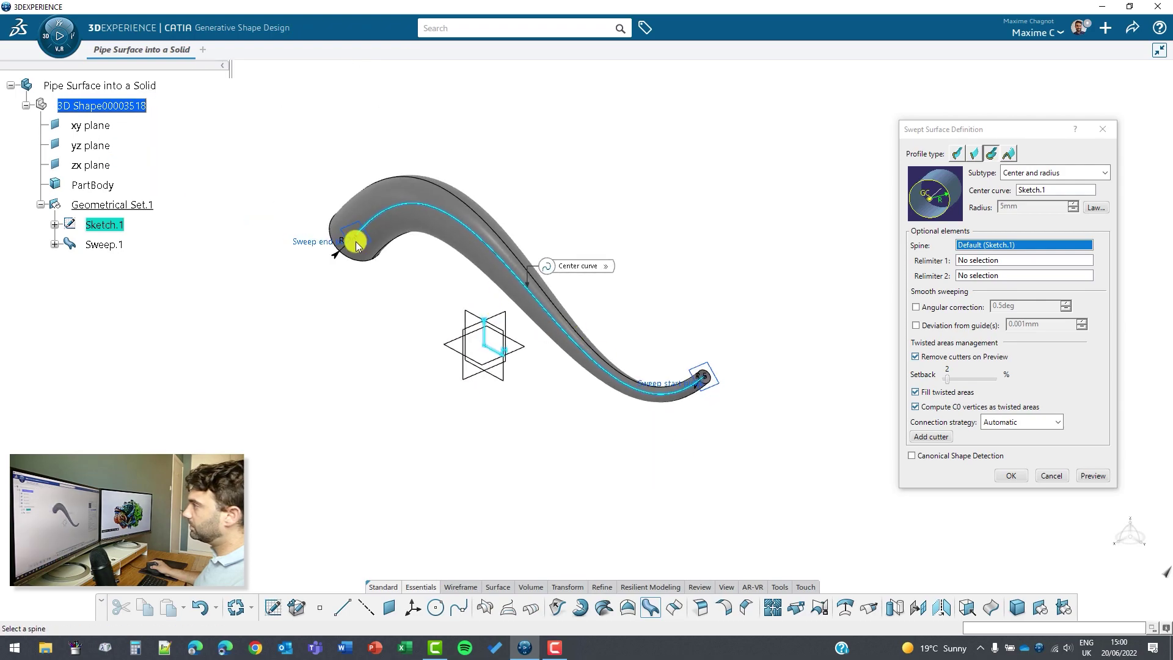
pyautogui.moveTo(398, 403); pyautogui.dragTo(477, 419, button='middle')
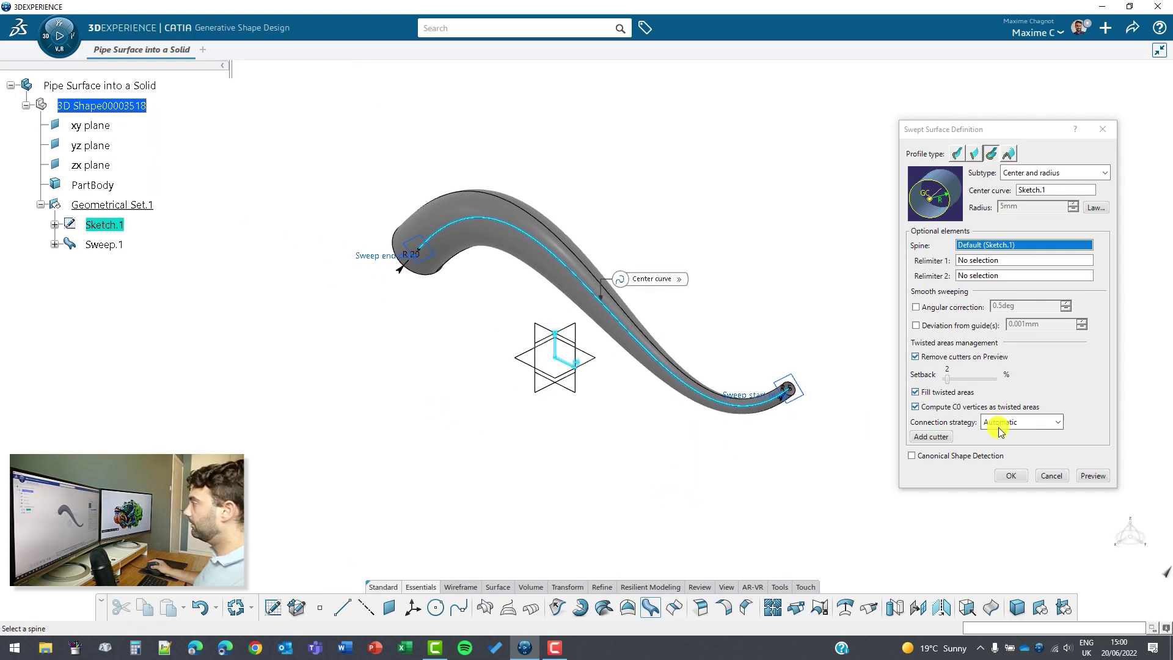
# Accept Sweep.1 and hide Sketch.1 with Hide/Show.
pyautogui.click(1011, 476)
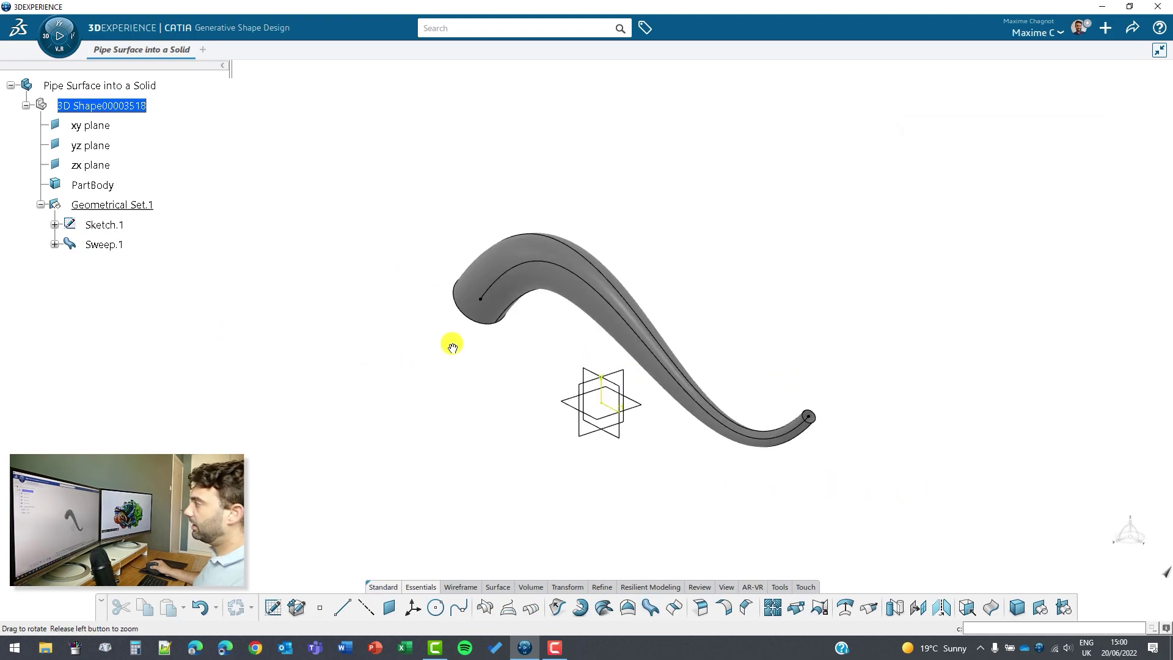
pyautogui.moveTo(423, 345); pyautogui.dragTo(453, 303, button='middle')
pyautogui.rightClick(109, 226)
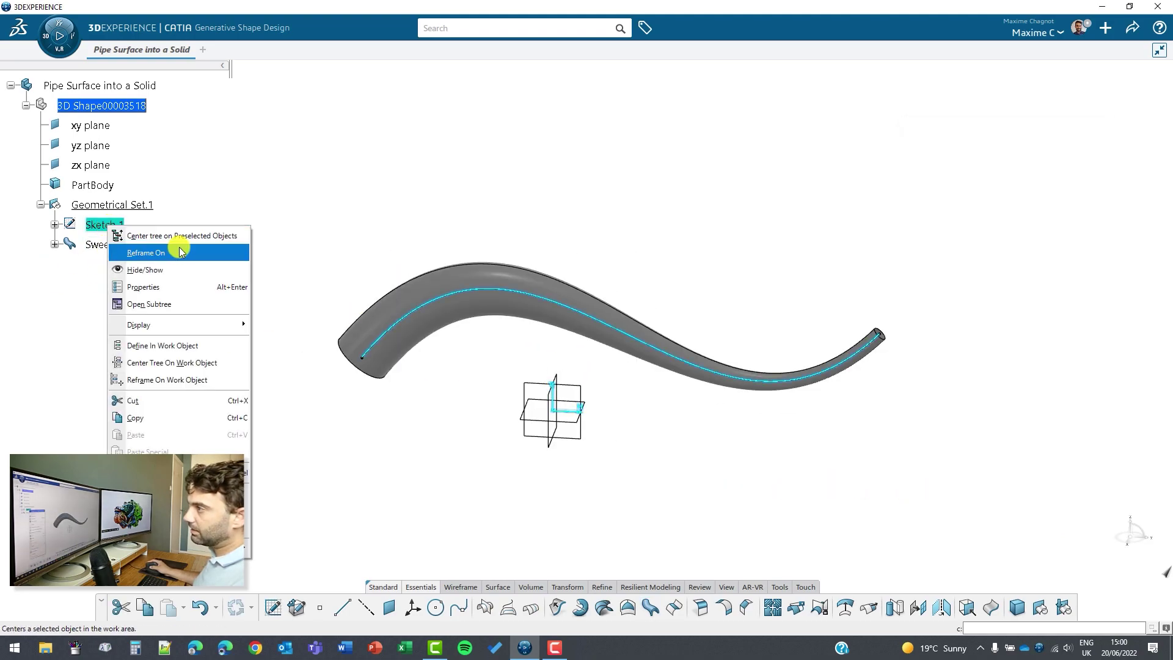
pyautogui.click(158, 268)
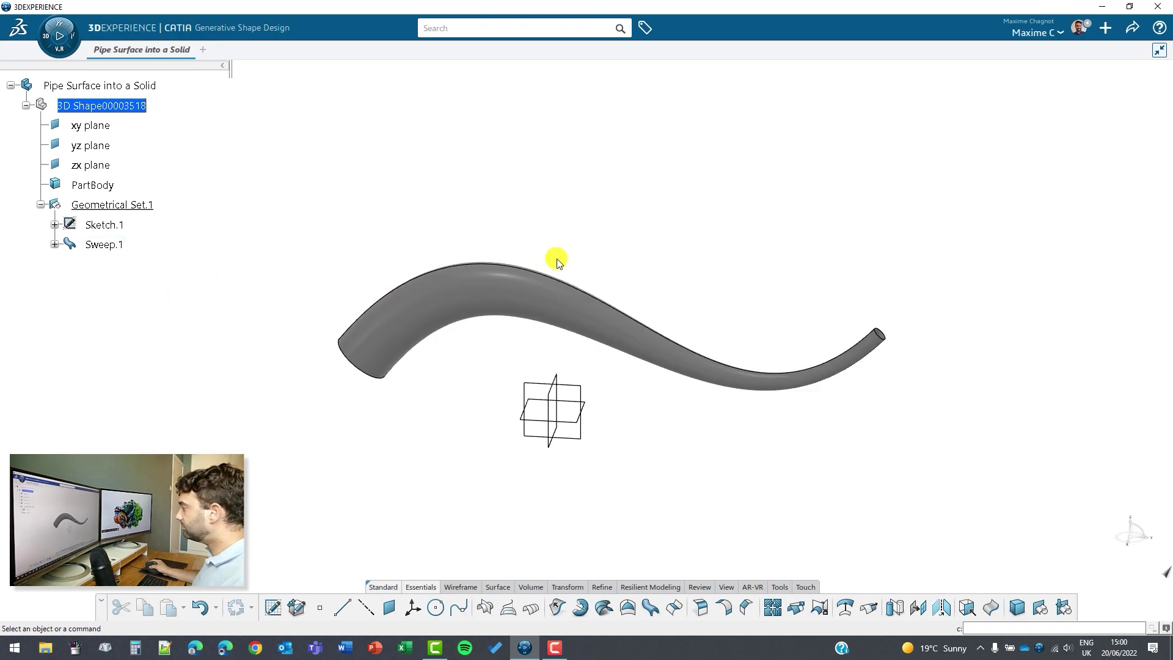
pyautogui.moveTo(556, 260)
pyautogui.mouseDown(button='middle')
pyautogui.moveTo(550, 210)
pyautogui.moveTo(519, 242)
pyautogui.mouseUp(button='middle')
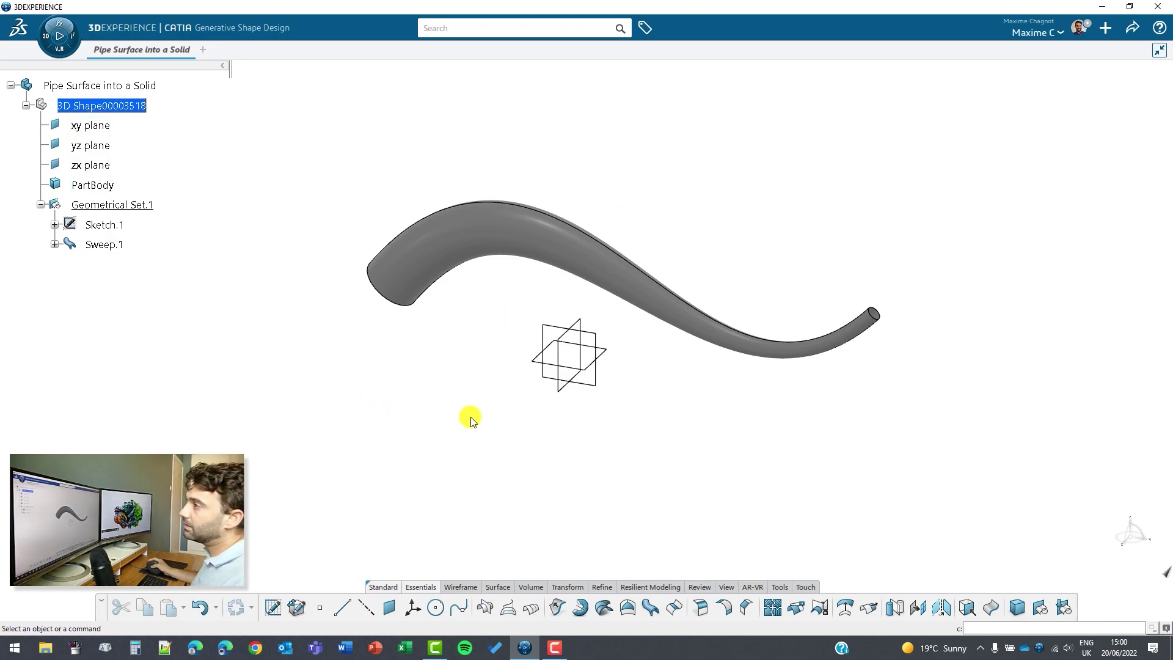
# Launch Part Design and define PartBody as the In Work Object.
pyautogui.click(48, 42)
pyautogui.click(38, 302)
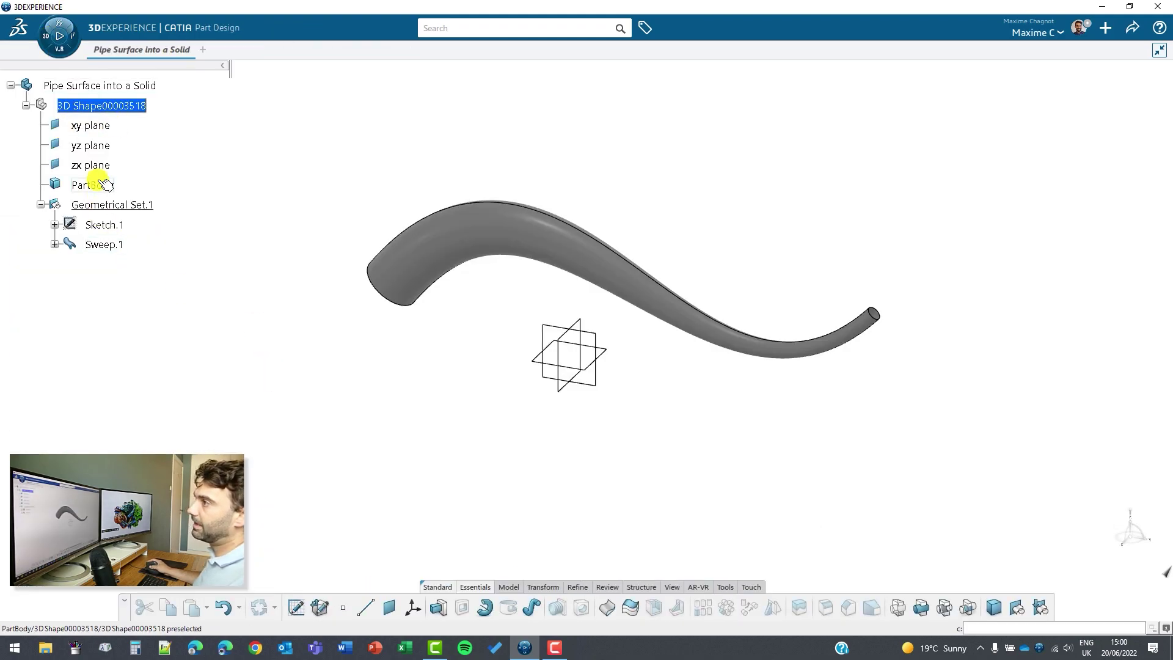
pyautogui.rightClick(93, 187)
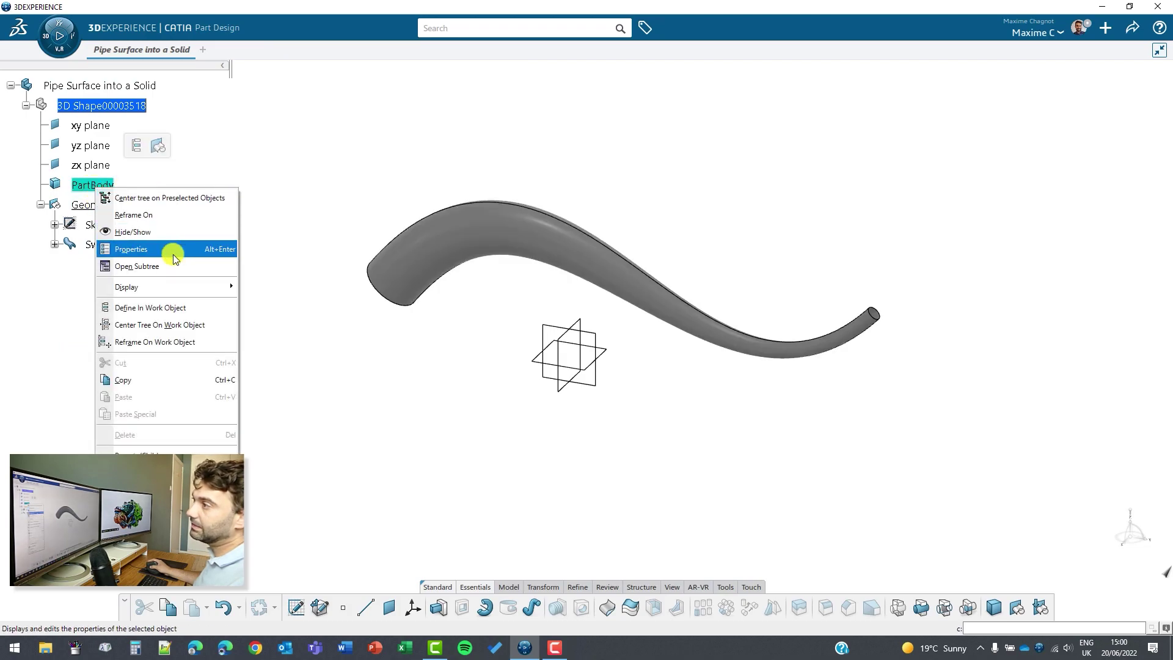
pyautogui.click(176, 312)
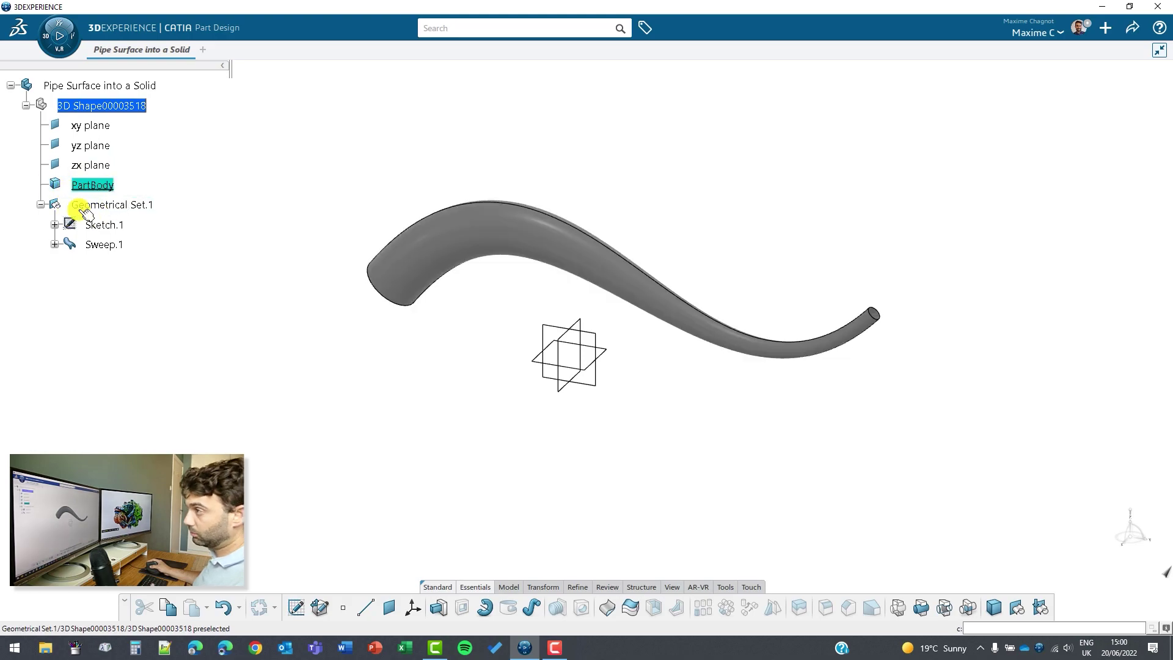
pyautogui.click(610, 614)
pyautogui.click(536, 255)
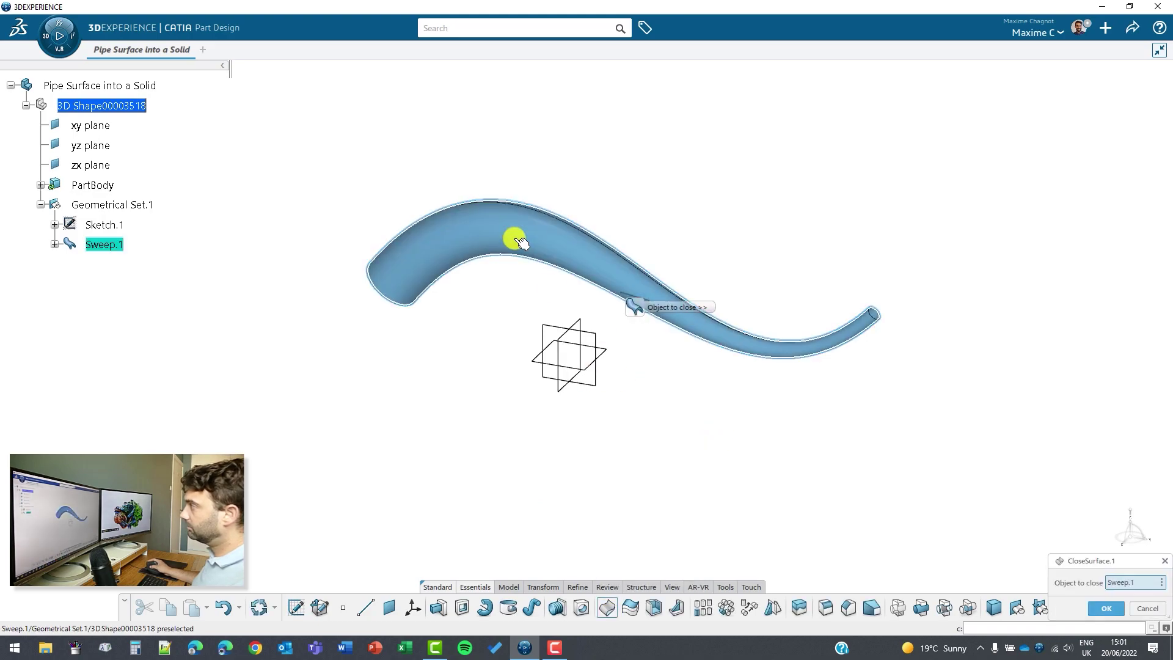
pyautogui.click(1106, 613)
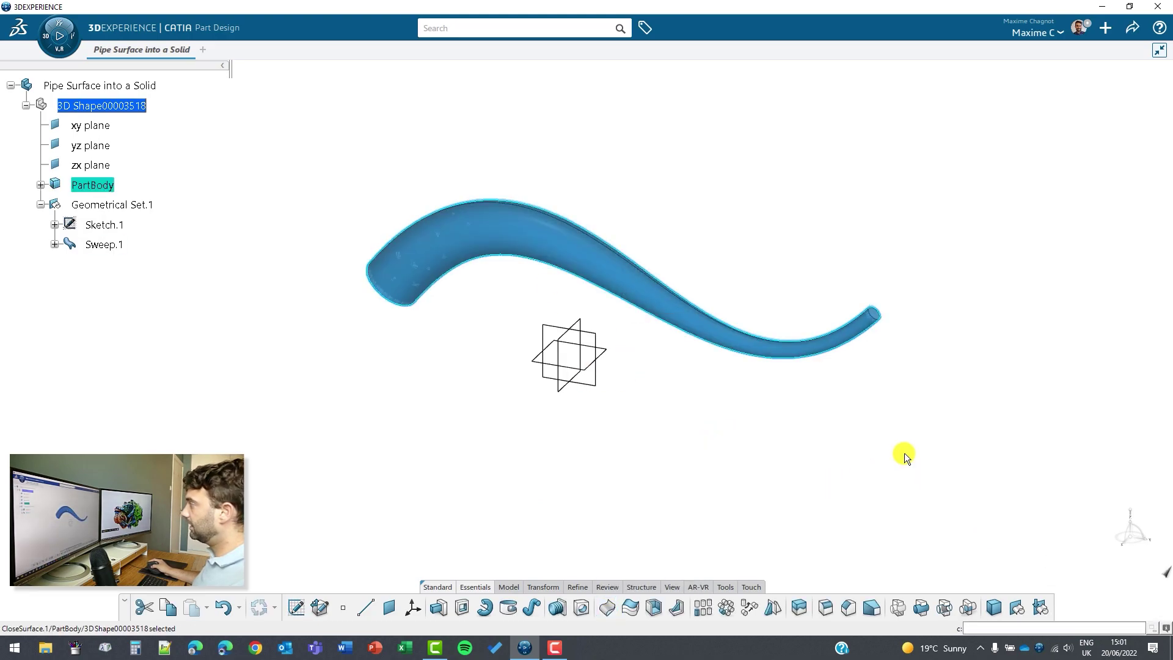
pyautogui.moveTo(888, 396); pyautogui.dragTo(449, 213, button='middle')
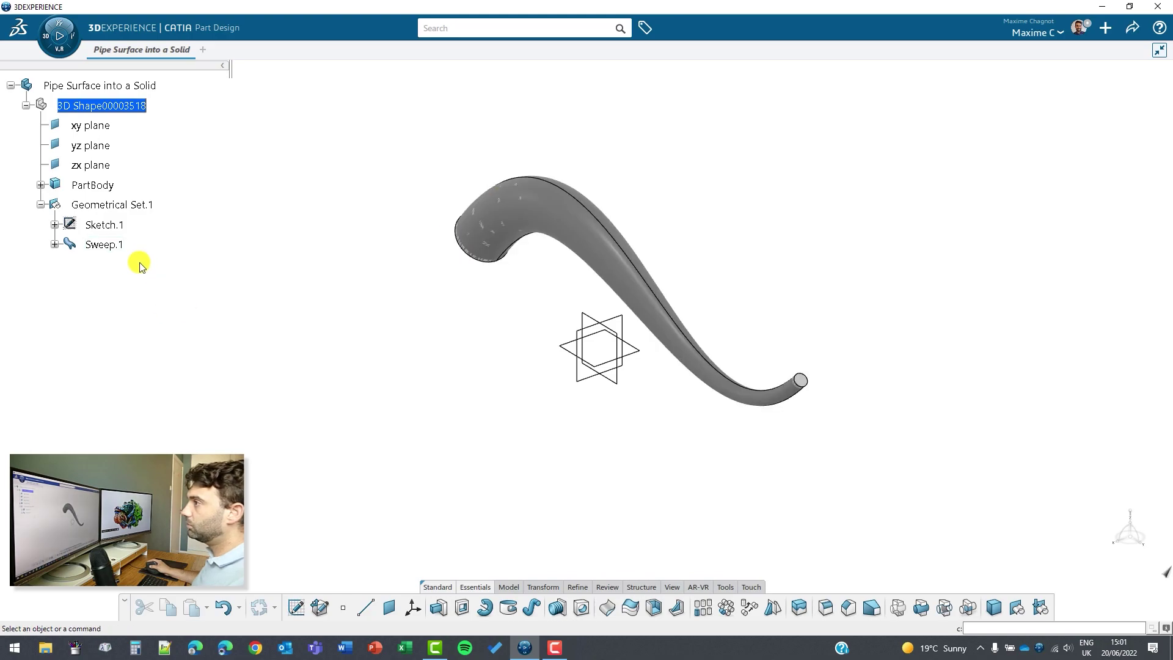
pyautogui.rightClick(161, 207)
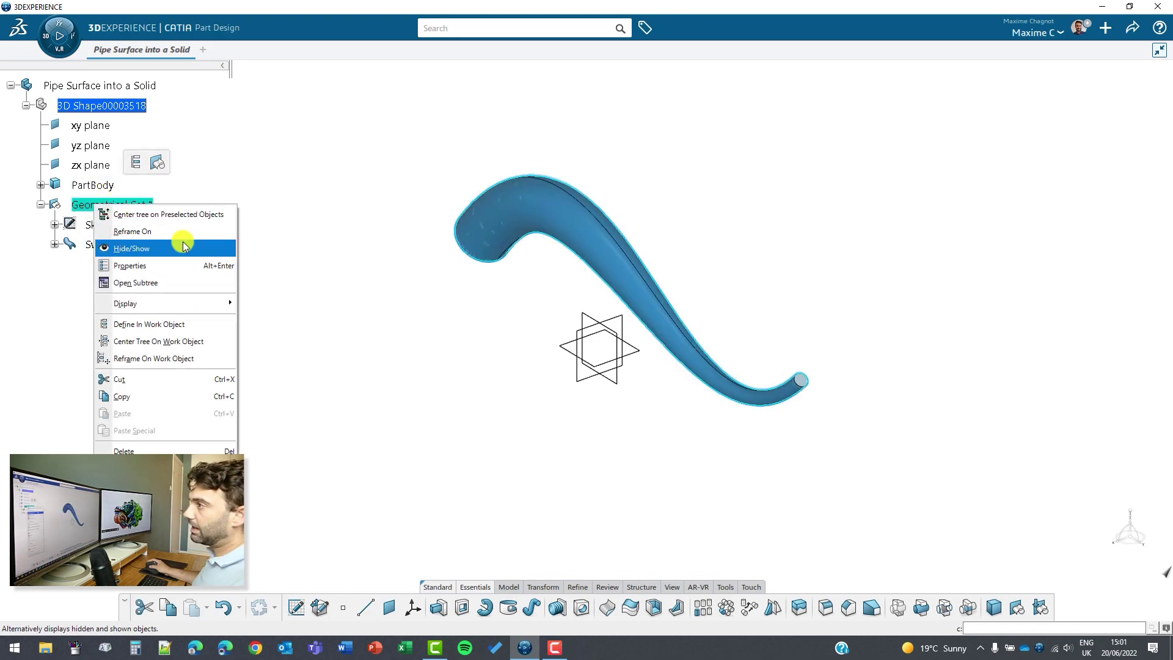
pyautogui.click(184, 242)
pyautogui.moveTo(629, 391)
pyautogui.mouseDown(button='middle')
pyautogui.moveTo(652, 458)
pyautogui.moveTo(293, 371)
pyautogui.moveTo(819, 288)
pyautogui.mouseUp(button='middle')
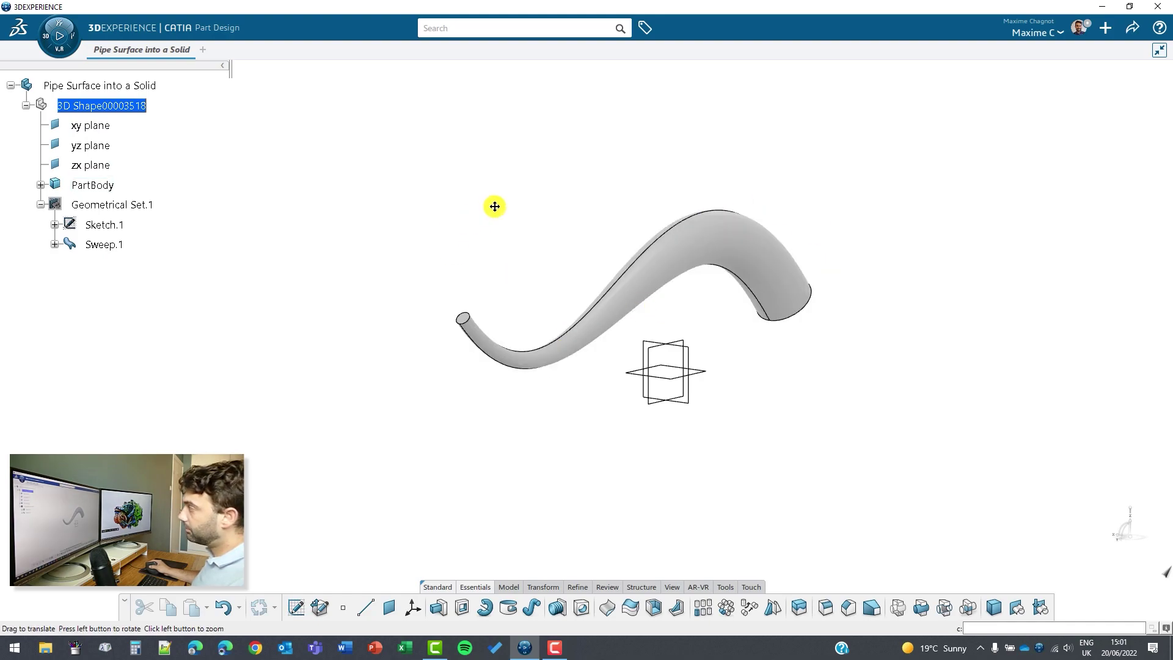
pyautogui.moveTo(492, 205)
pyautogui.mouseDown(button='middle')
pyautogui.moveTo(891, 223)
pyautogui.moveTo(854, 280)
pyautogui.mouseUp(button='middle')
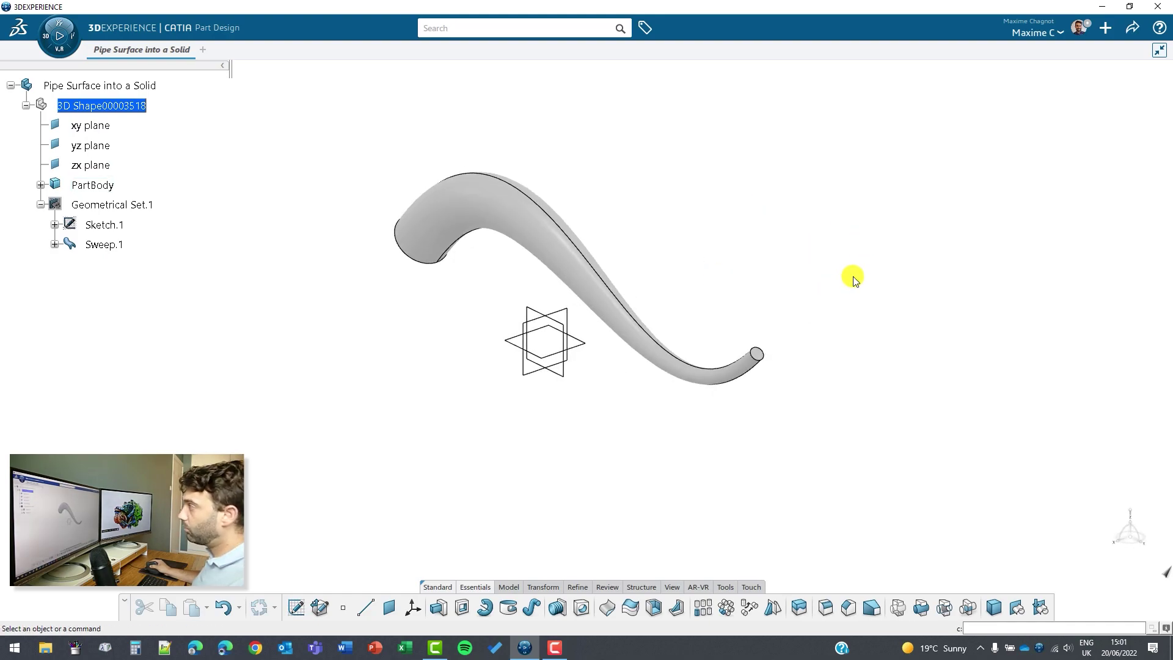
pyautogui.click(41, 184)
pyautogui.click(132, 208)
pyautogui.press('Delete')
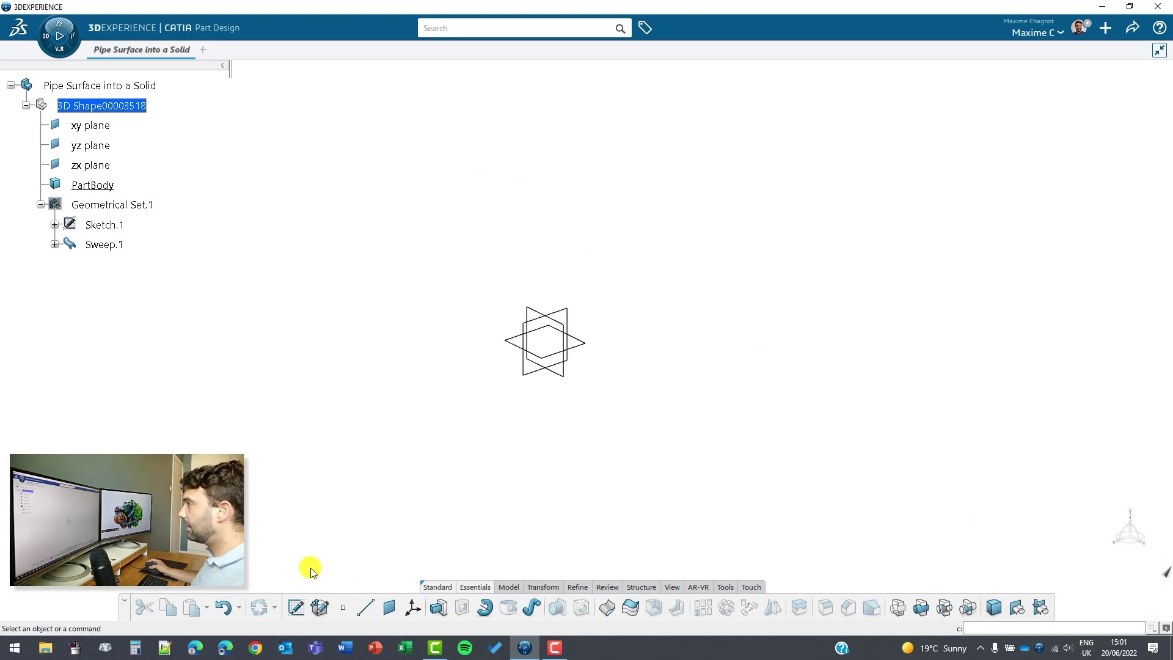
pyautogui.click(75, 208)
pyautogui.rightClick(87, 204)
pyautogui.click(132, 245)
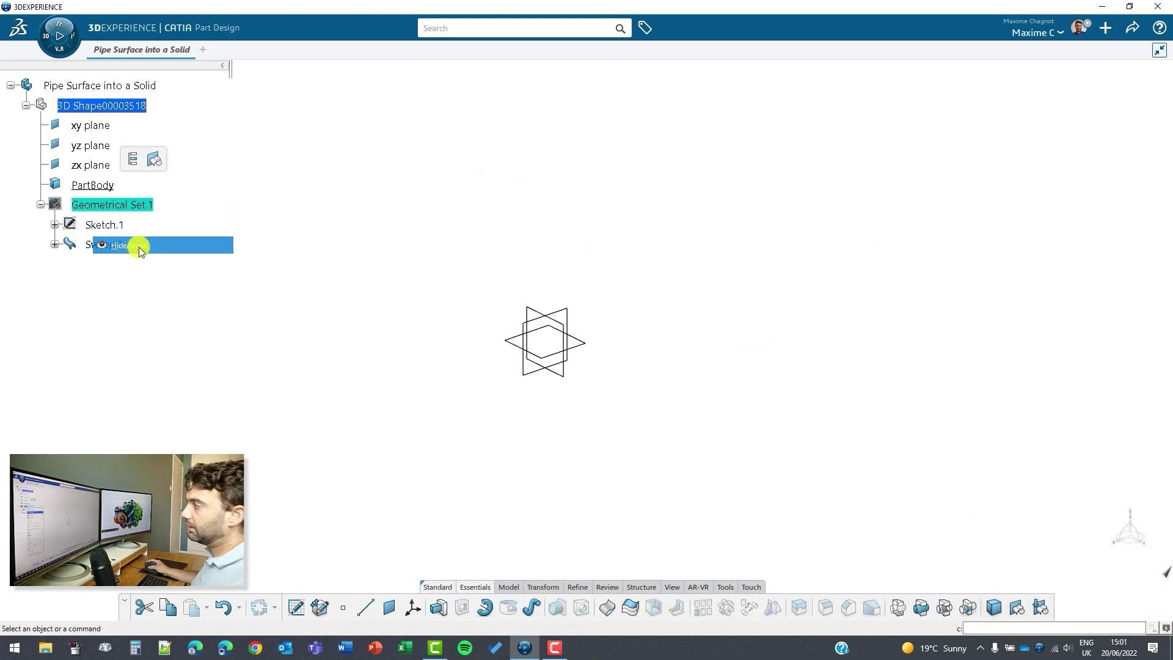
# Thicken Sweep.1 with a 1 mm first offset to create ThickSurface.1.
pyautogui.click(630, 608)
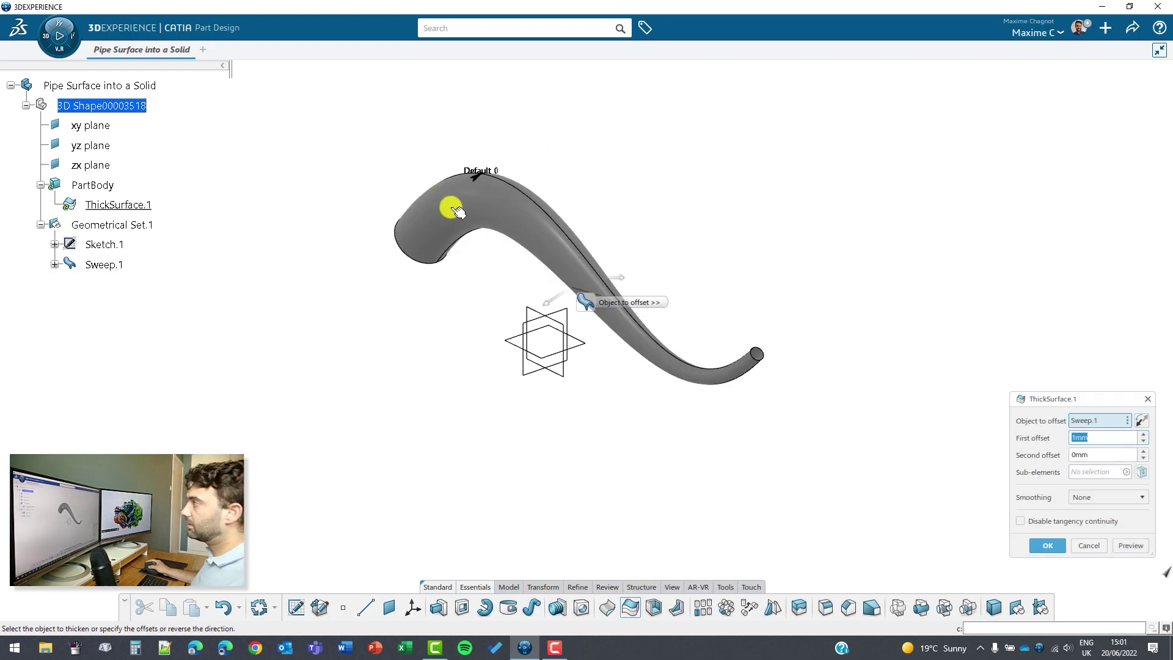
pyautogui.scroll(3, 557, 311)
pyautogui.scroll(2, 490, 295)
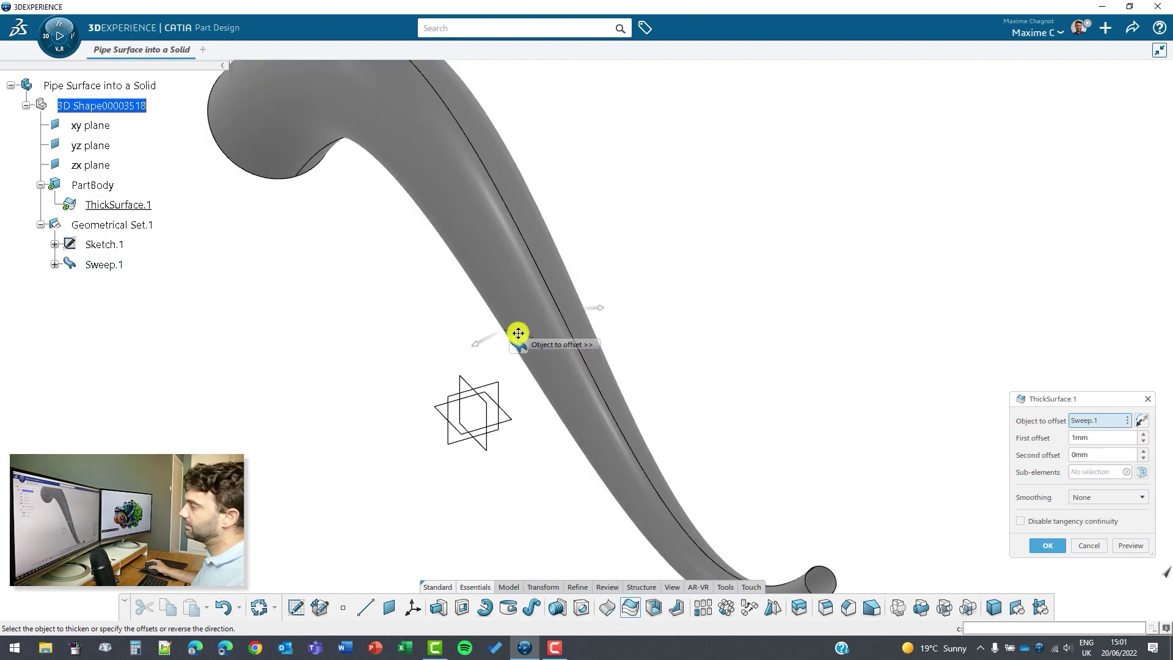
pyautogui.moveTo(251, 373); pyautogui.dragTo(288, 367, button='middle')
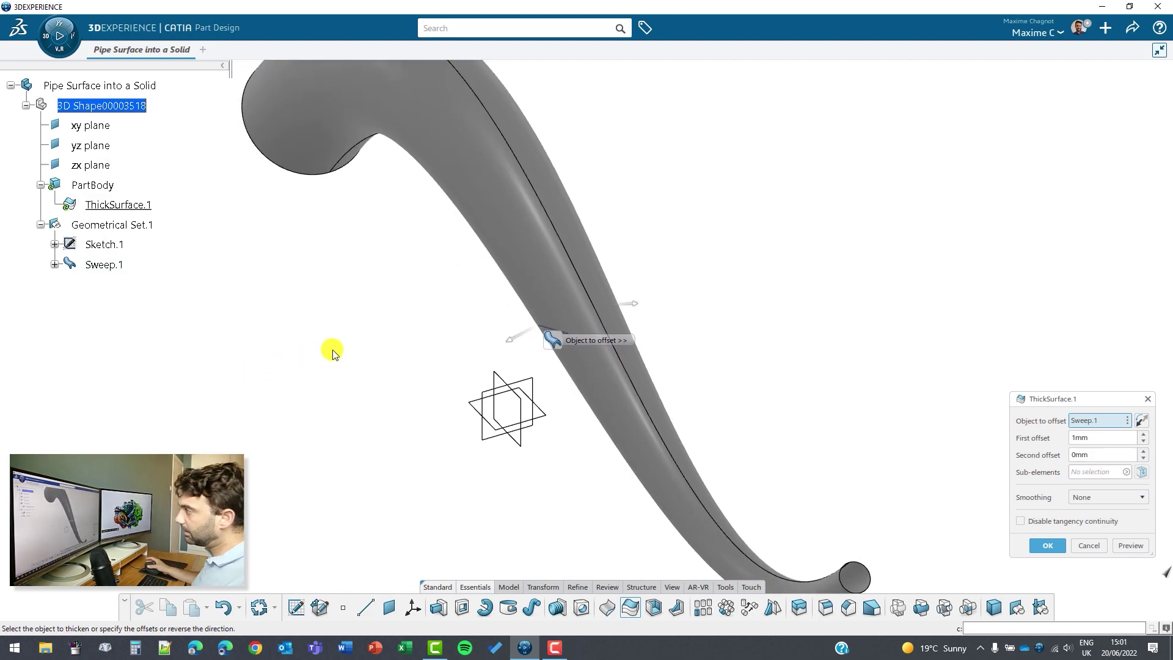
pyautogui.moveTo(466, 309)
pyautogui.mouseDown(button='middle')
pyautogui.moveTo(466, 337)
pyautogui.moveTo(419, 241)
pyautogui.moveTo(457, 292)
pyautogui.mouseUp(button='middle')
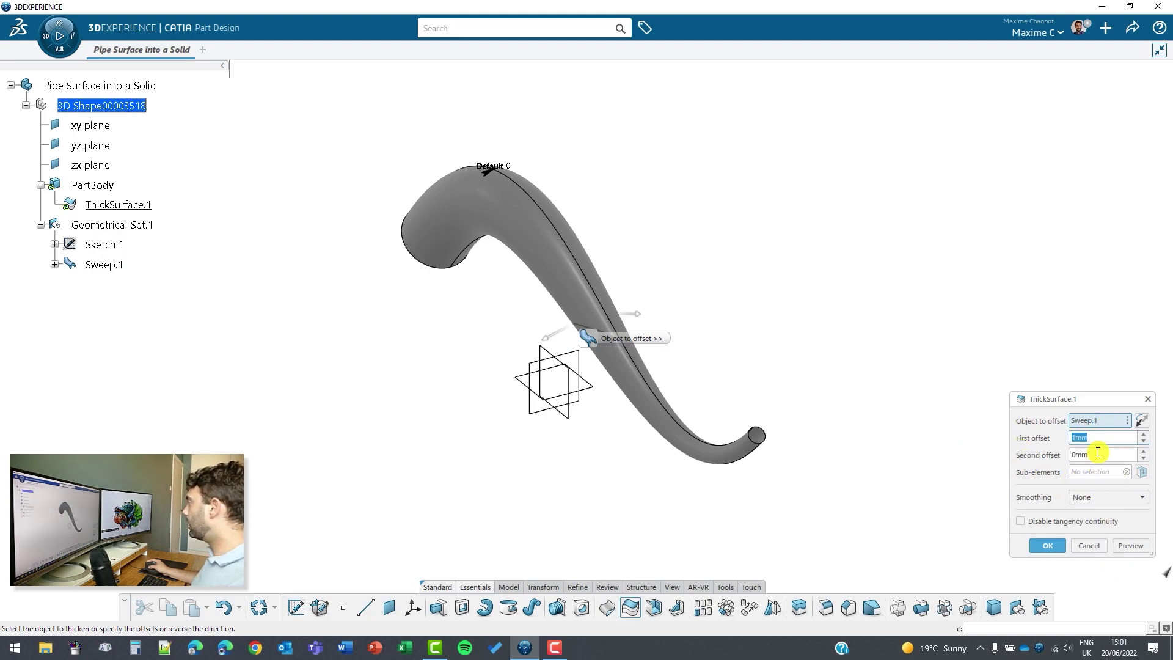
pyautogui.click(1134, 548)
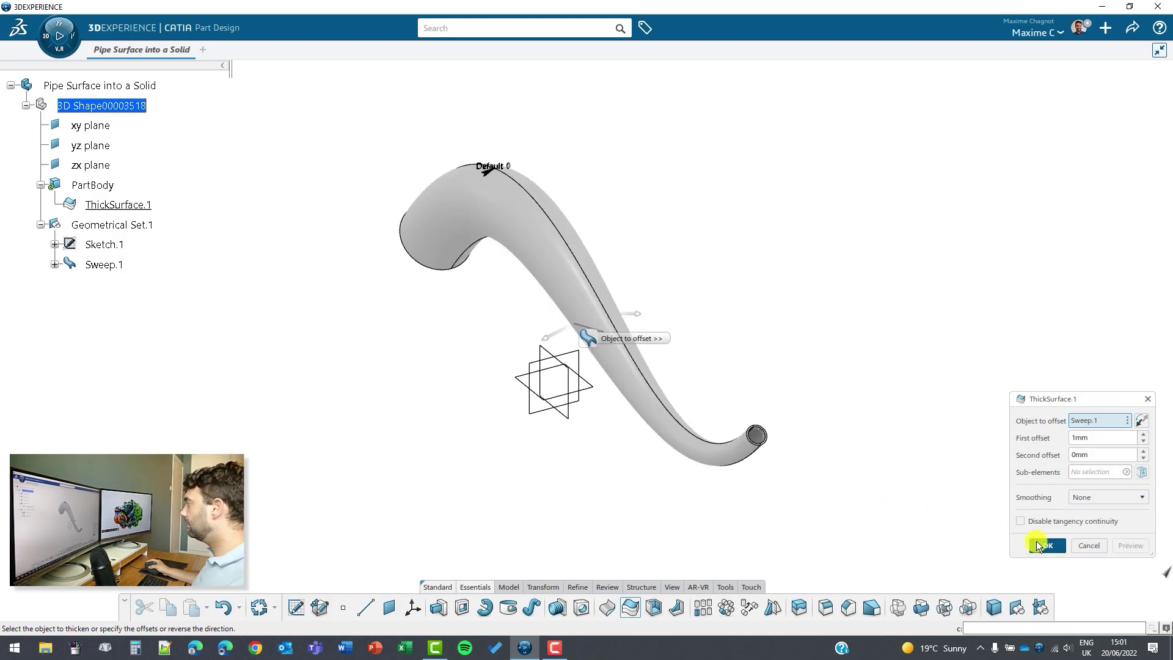
pyautogui.press('Return')
pyautogui.scroll(3, 844, 388)
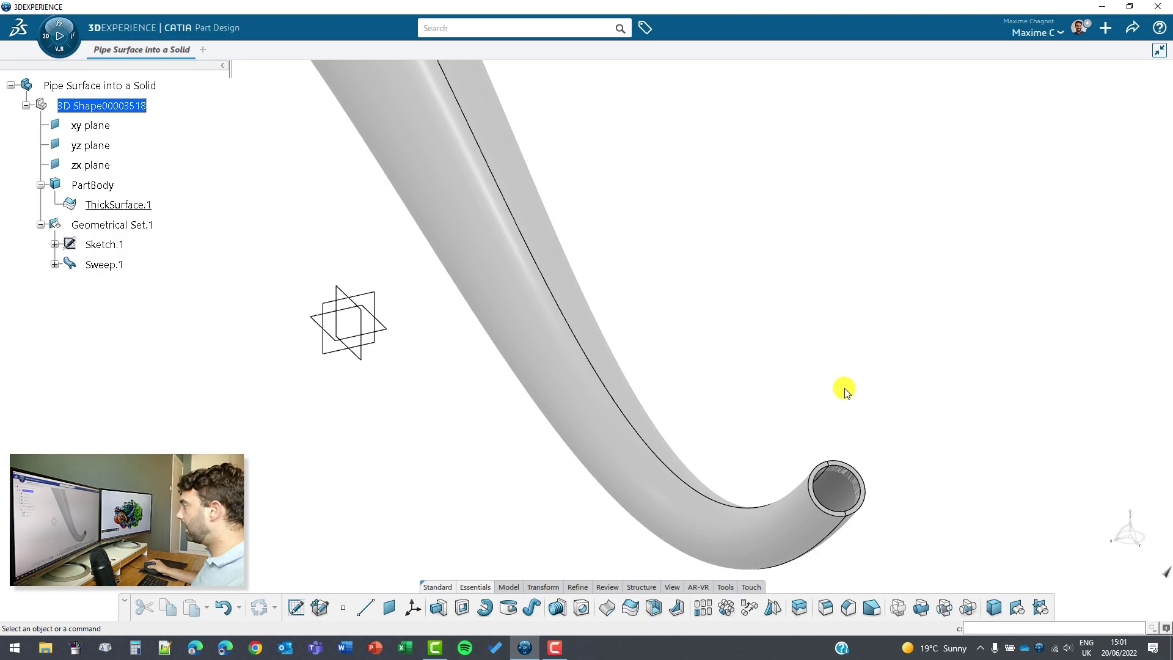
pyautogui.scroll(3, 845, 481)
pyautogui.moveTo(660, 432)
pyautogui.mouseDown(button='middle')
pyautogui.moveTo(767, 503)
pyautogui.moveTo(438, 315)
pyautogui.moveTo(519, 351)
pyautogui.moveTo(806, 222)
pyautogui.moveTo(916, 83)
pyautogui.moveTo(944, 162)
pyautogui.moveTo(616, 327)
pyautogui.moveTo(762, 419)
pyautogui.moveTo(636, 387)
pyautogui.moveTo(793, 395)
pyautogui.moveTo(636, 296)
pyautogui.moveTo(699, 293)
pyautogui.mouseUp(button='middle')
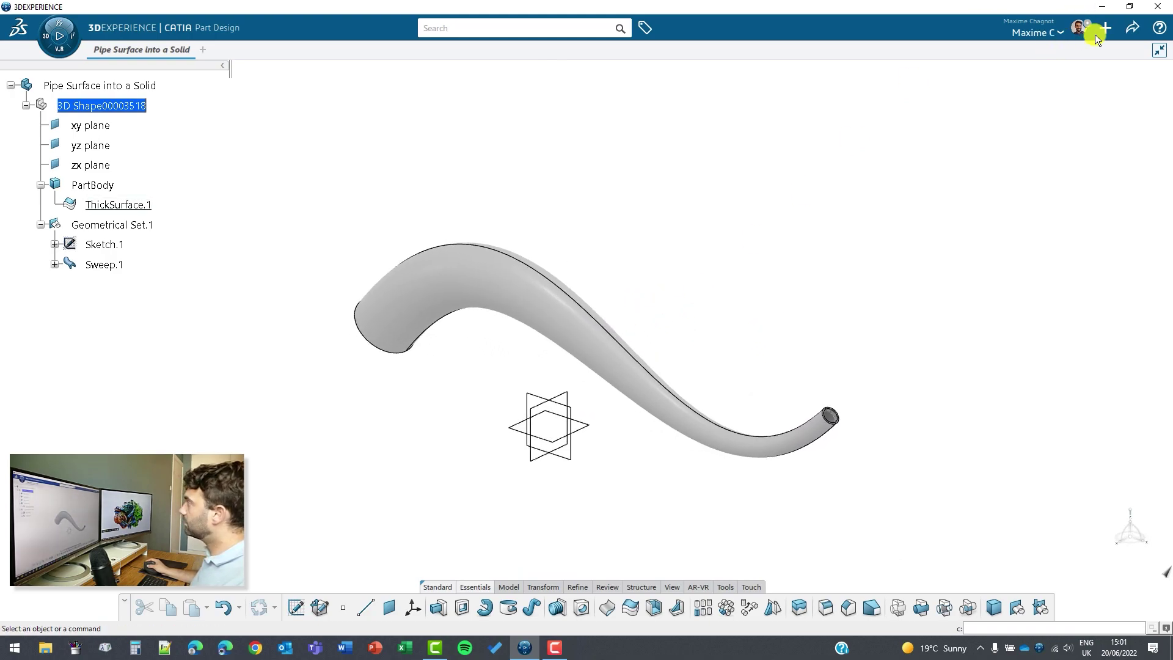